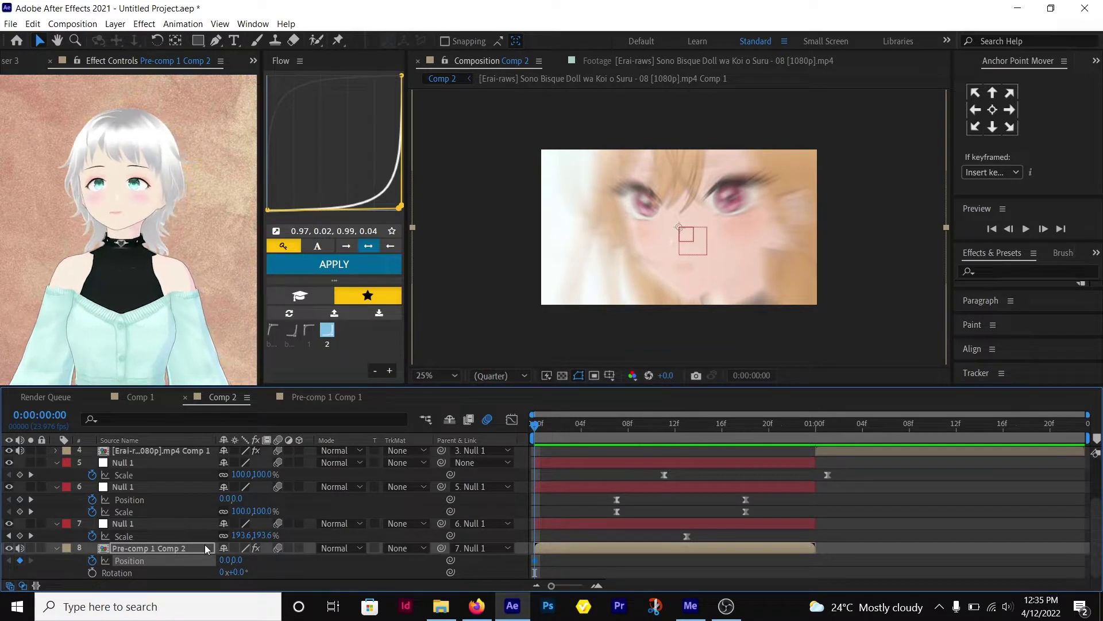
- Keyframe the vertical Position of Pre-comp 1 Comp 2 upward at frame 9 and back to 0 at frame 17
click(639, 423)
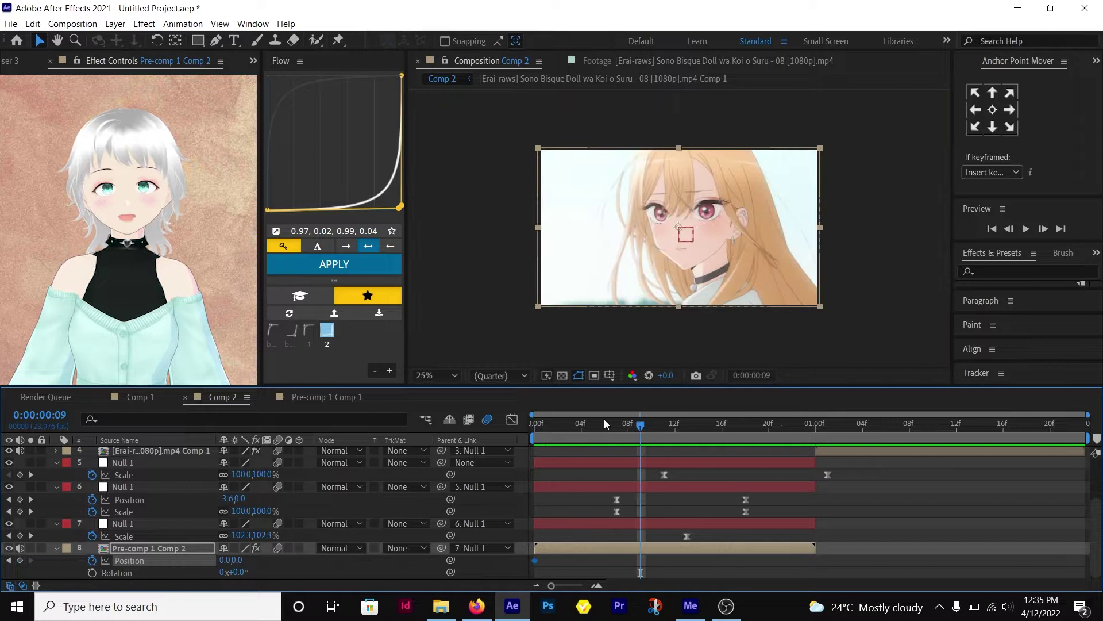
drag(207, 556, 143, 547)
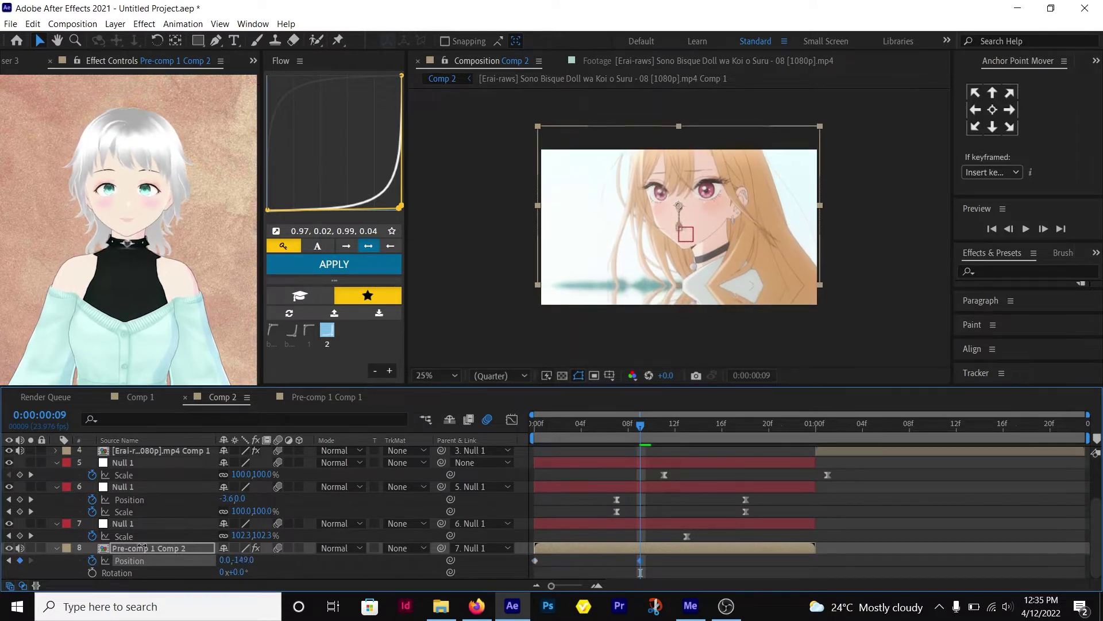
click(735, 430)
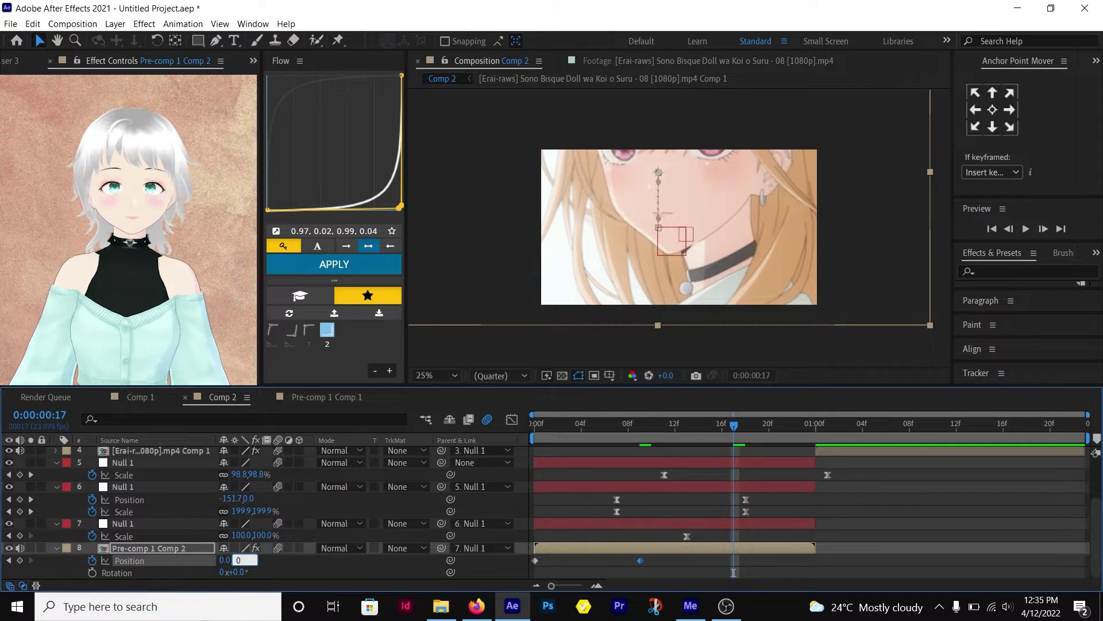
key(Return)
- Retime the layer's last Position keyframe to 01:00 and the middle one to frame 8, and apply Easy Ease to all of them
drag(733, 561, 816, 562)
drag(641, 560, 629, 561)
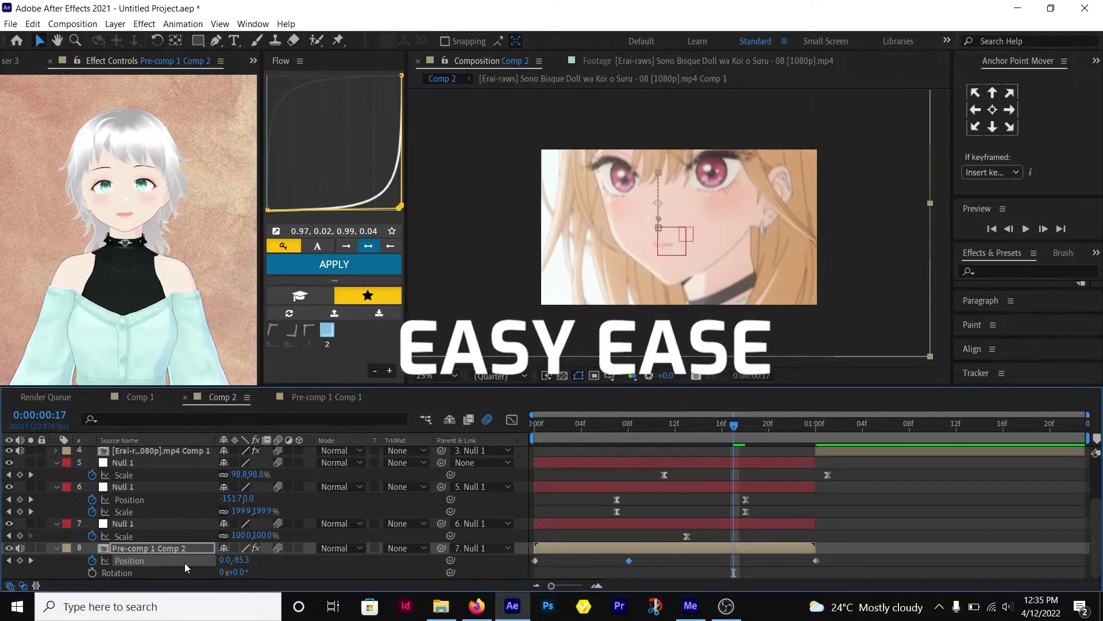
click(184, 564)
right_click(630, 561)
mouse_move(747, 550)
click(826, 477)
- Keyframe the Rotation of Pre-comp 1 Comp 2 at 0° on the first frame, -6° on frame 7 and 0° on frame 14
key(Home)
click(92, 573)
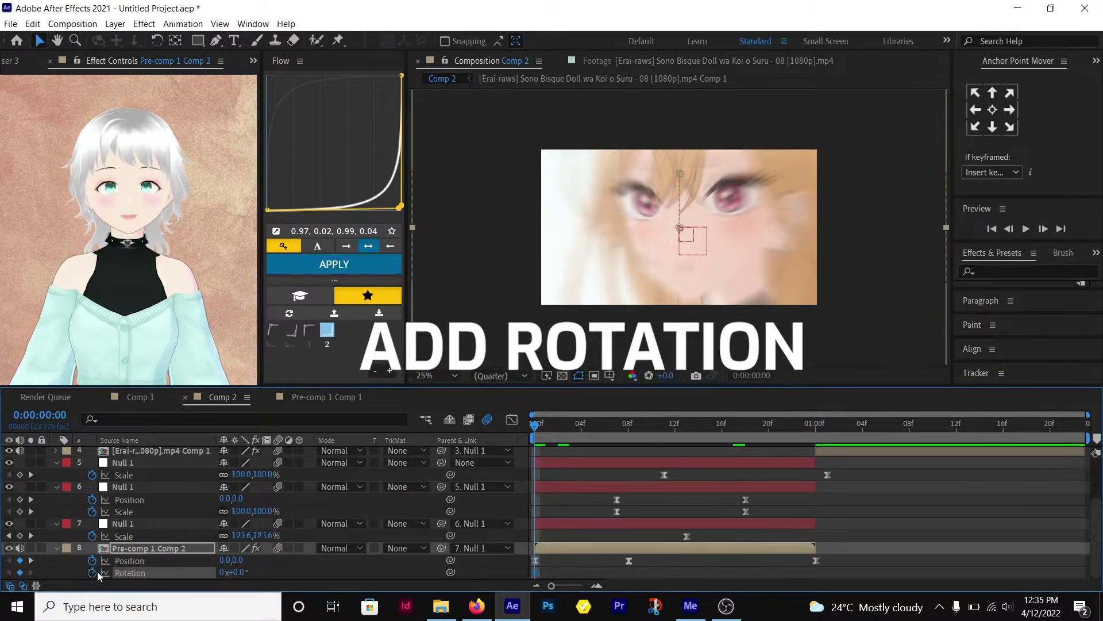
click(617, 425)
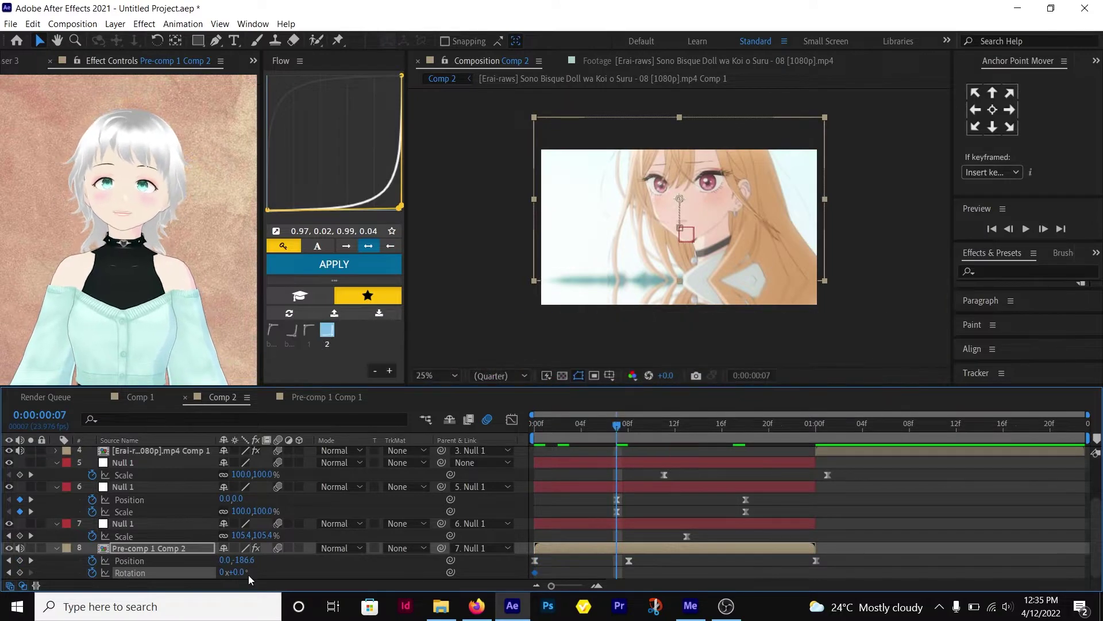
drag(239, 572, 242, 575)
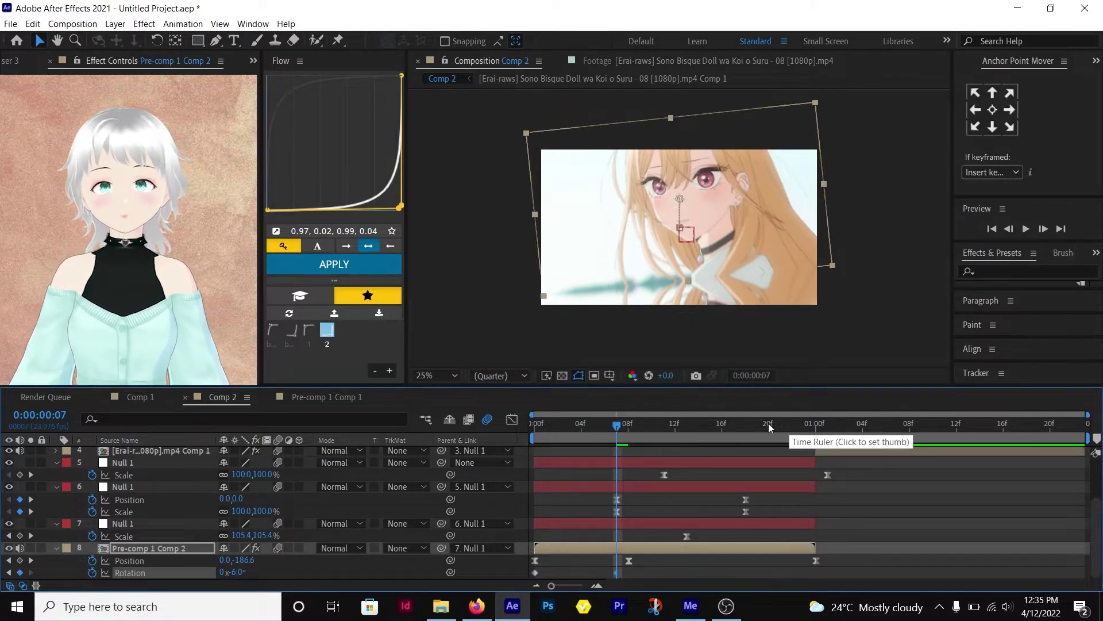
click(698, 425)
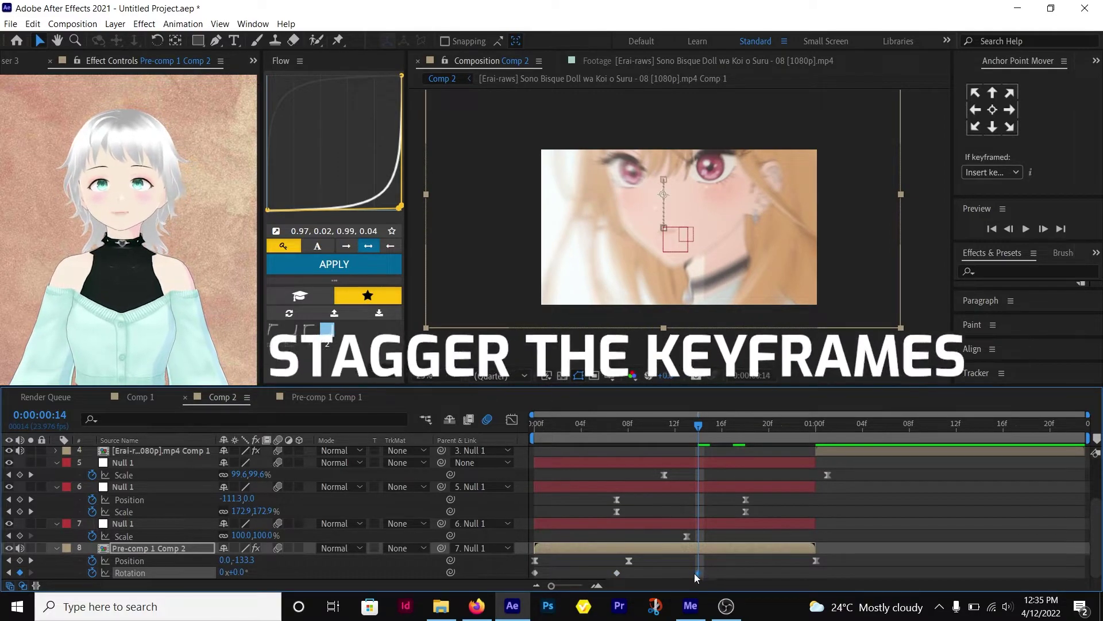
- Stagger the Rotation keyframes by moving the middle one to frame 9 and the last to 01:01, and apply Easy Ease
drag(694, 573, 805, 577)
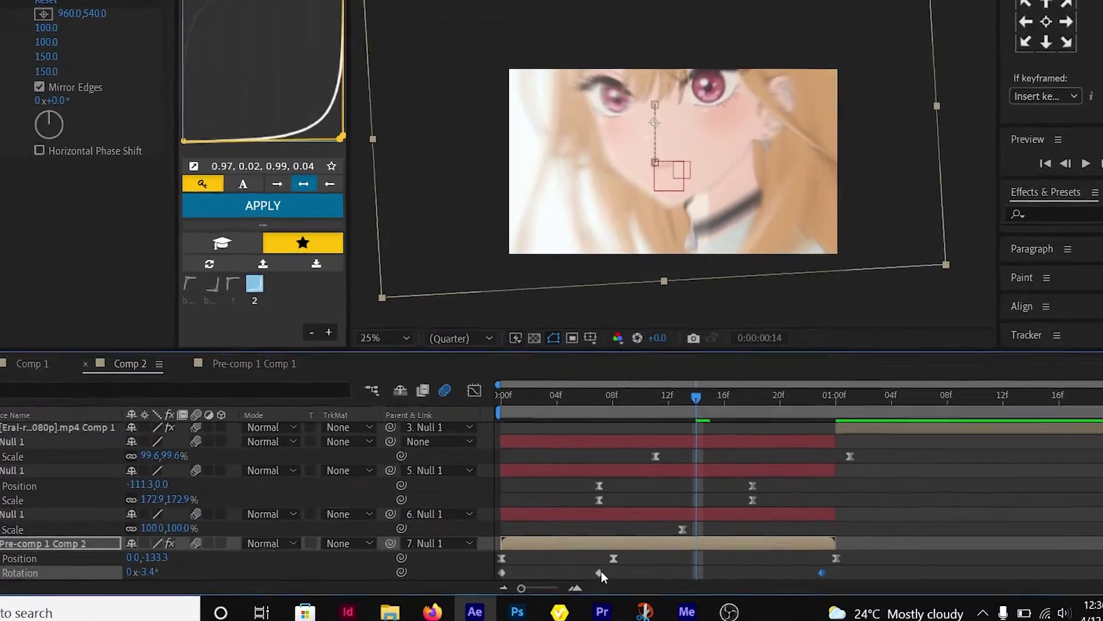
drag(617, 572, 641, 572)
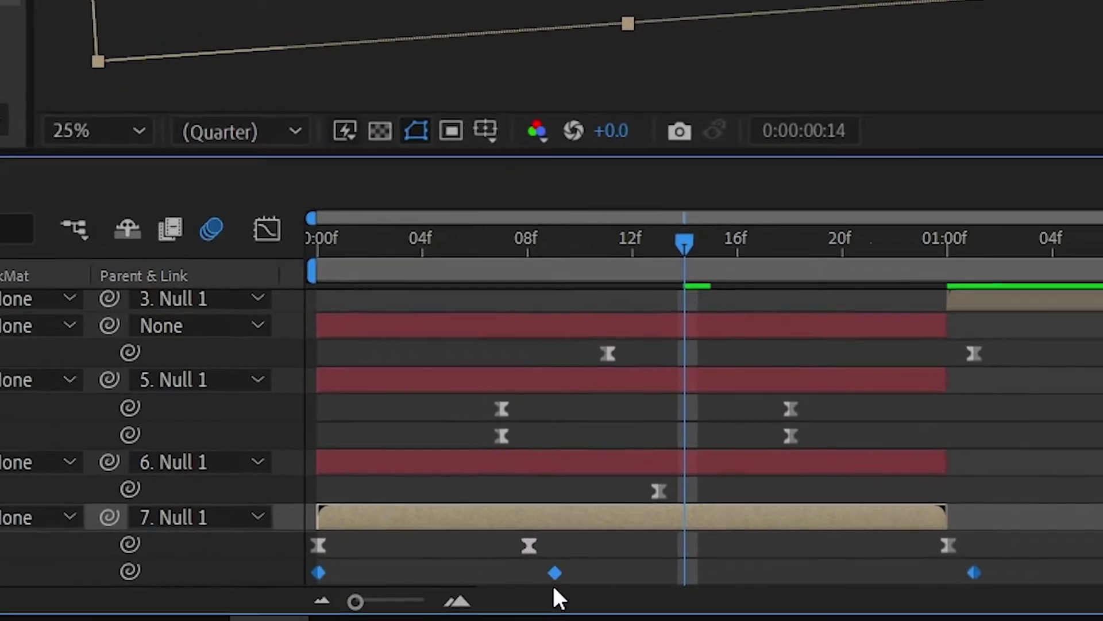
right_click(601, 572)
mouse_move(647, 551)
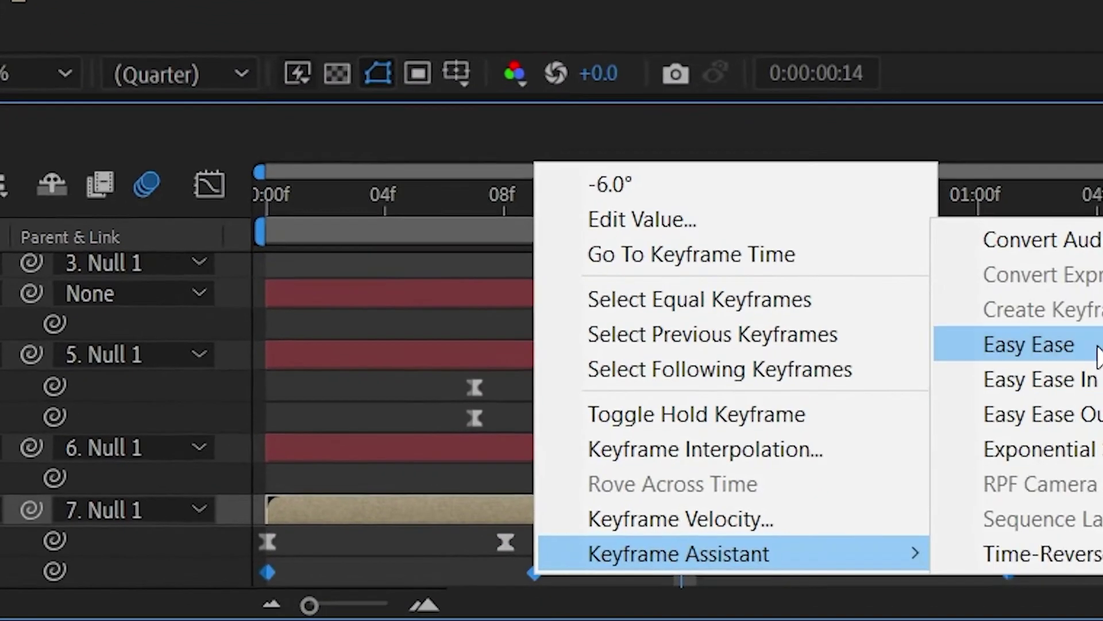
click(1095, 349)
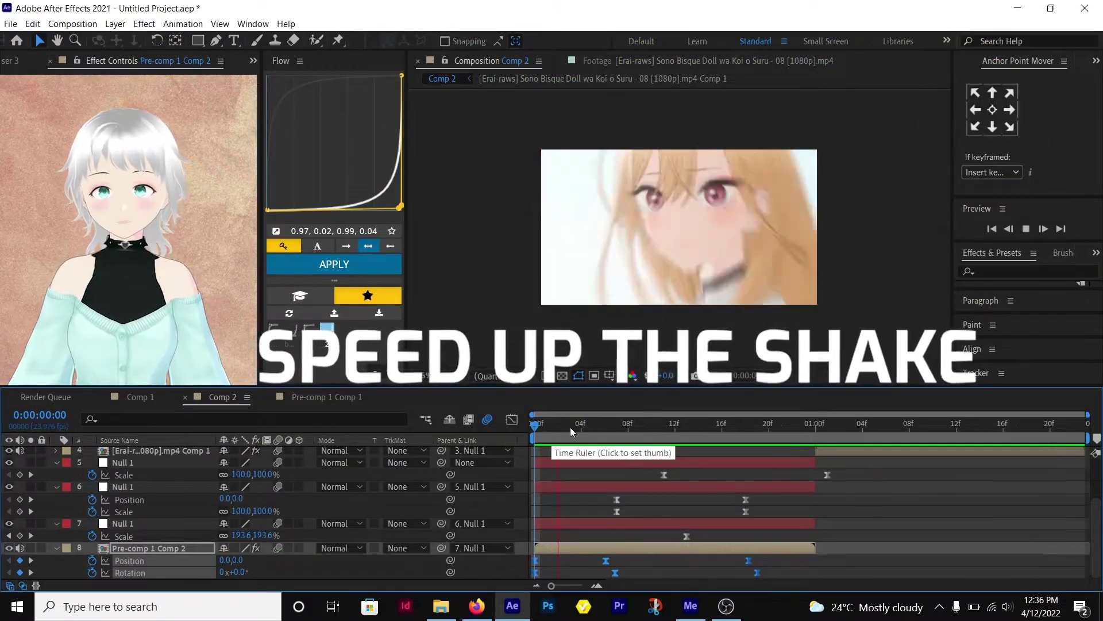
- Shift the first Position and Scale keyframes of the layer 6 null to frame 6 while previewing the sped-up shake
mouse_move(604, 493)
mouse_down()
mouse_move(620, 517)
mouse_move(606, 512)
mouse_up()
key(space)
click(687, 537)
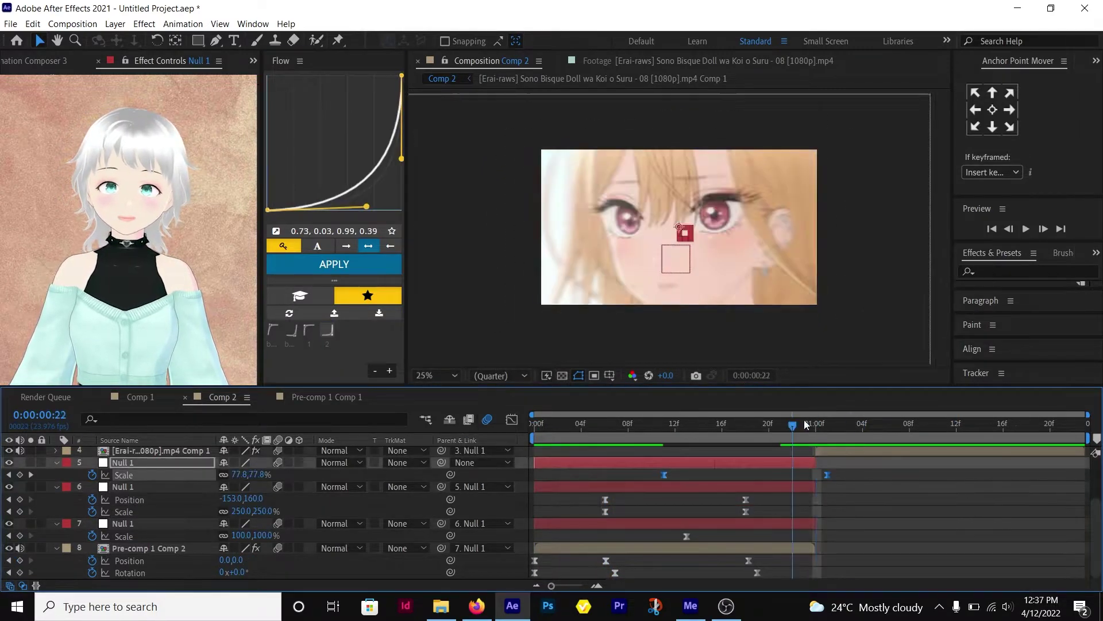
click(607, 561)
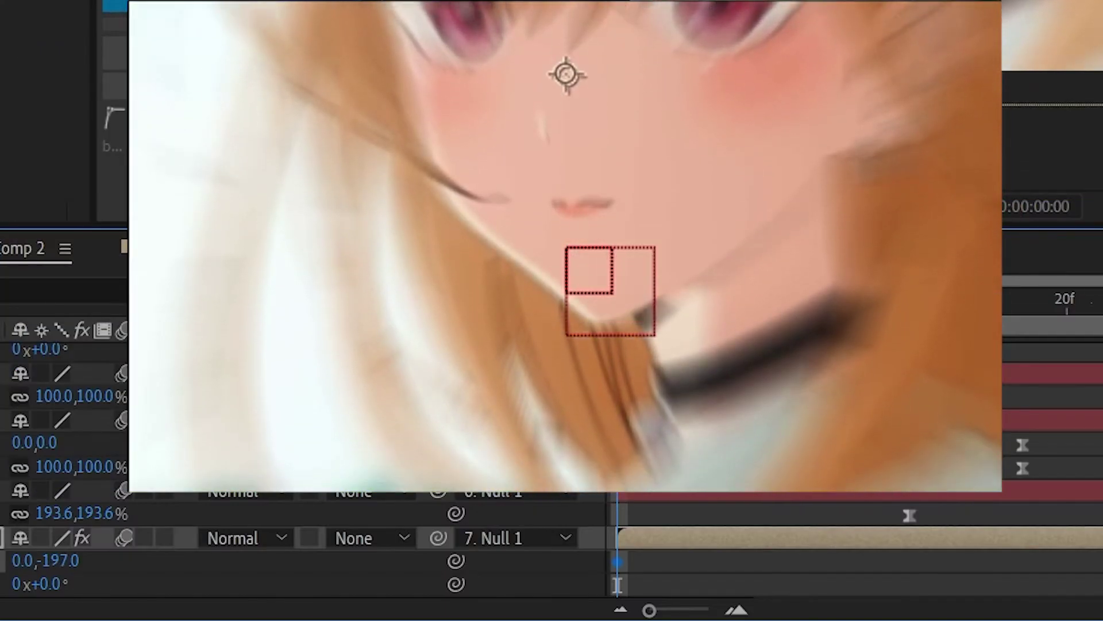
- Keyframe the Position of Pre-comp 1 Comp 2 at 0, -212 on the first frame, 0, 73 on frame 2 and upward again on frame 6
key(Page_Down)
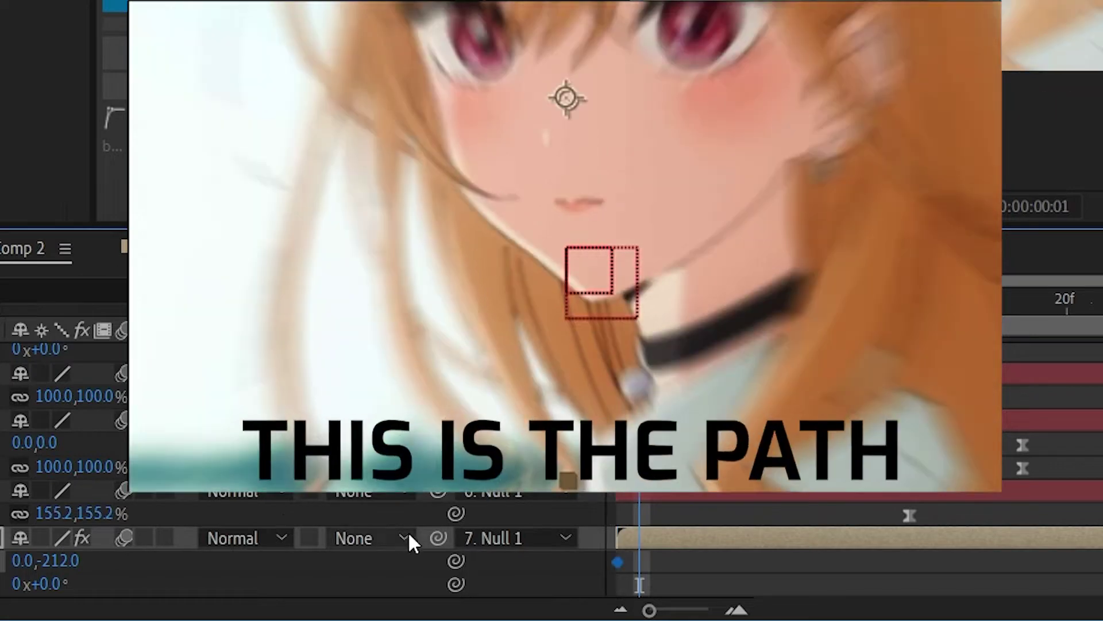
drag(69, 572, 406, 616)
key(Page_Down)
key(Page_Down)
key(Page_Down)
key(Page_Down)
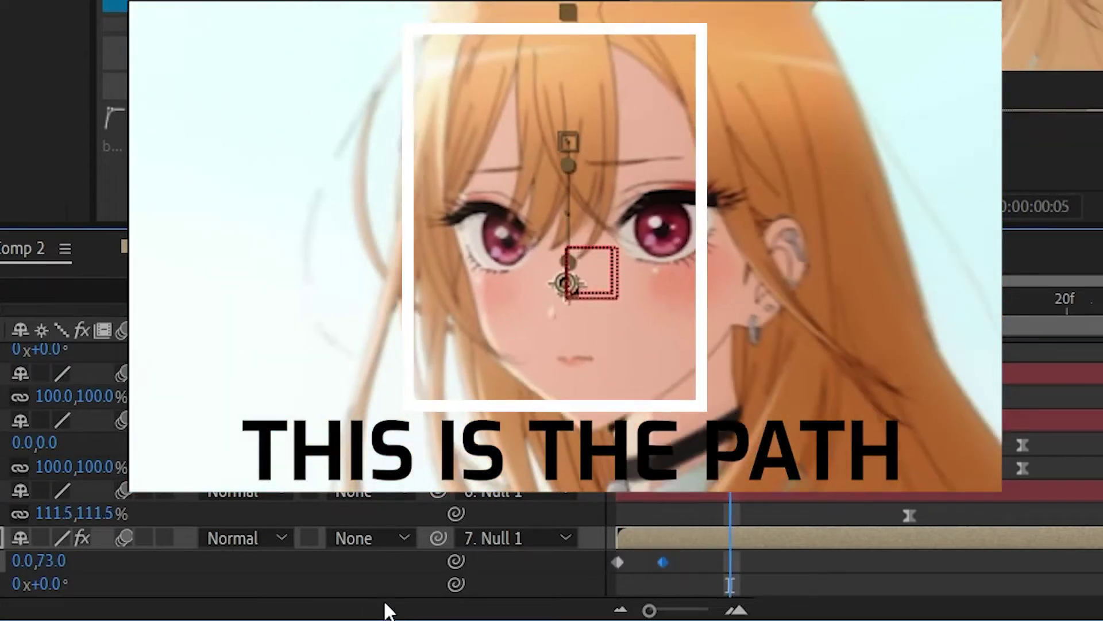
drag(49, 560, 1, 563)
- Keyframe the layer's Position slightly downward on frame 12 and back at 0, 0 on frame 17
key(Page_Down)
key(Page_Down)
key(Page_Down)
key(Page_Down)
key(Page_Down)
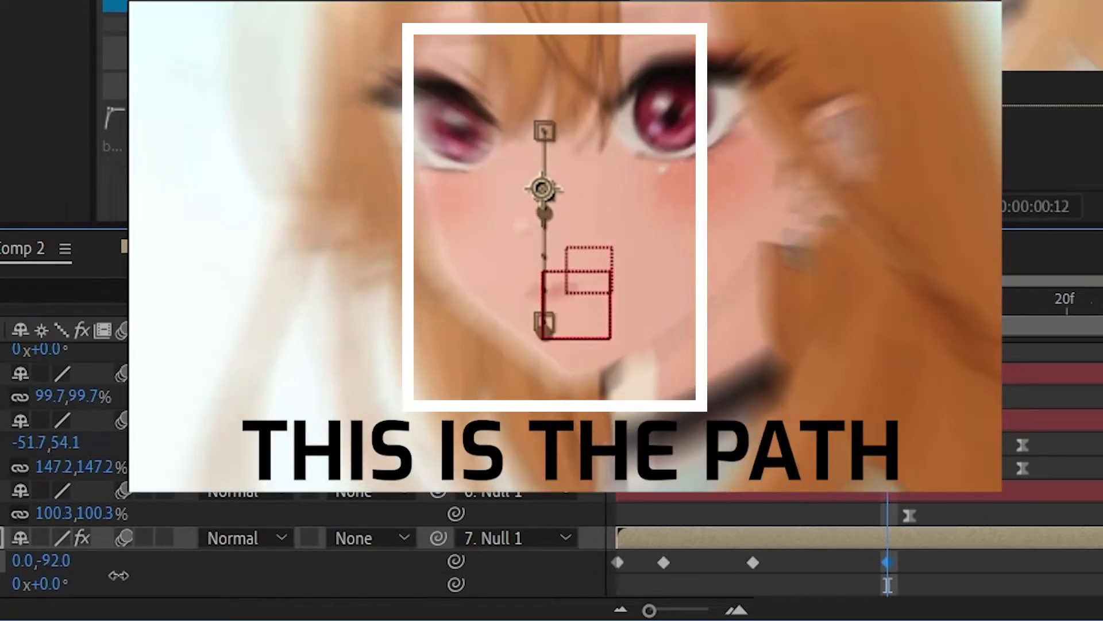
drag(118, 575, 232, 608)
key(Page_Down)
key(Page_Down)
key(Page_Down)
key(Page_Down)
key(Page_Down)
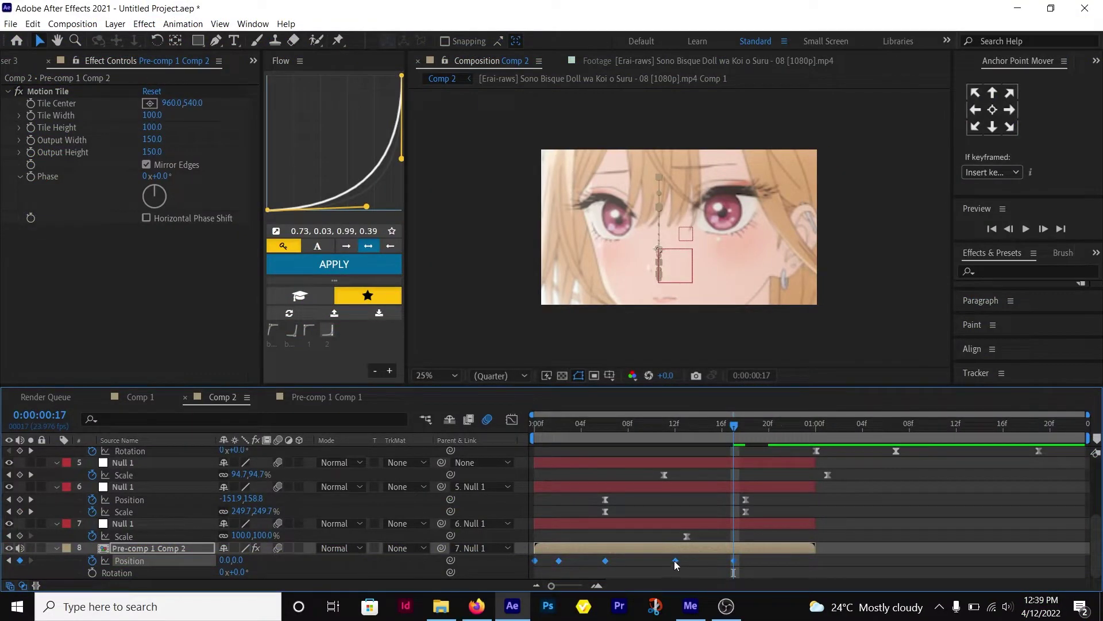
- Apply Easy Ease to the five Position keyframes, stretch them to end at about 01:02, and preview the shake
right_click(675, 561)
mouse_move(741, 550)
click(862, 472)
drag(818, 562, 840, 561)
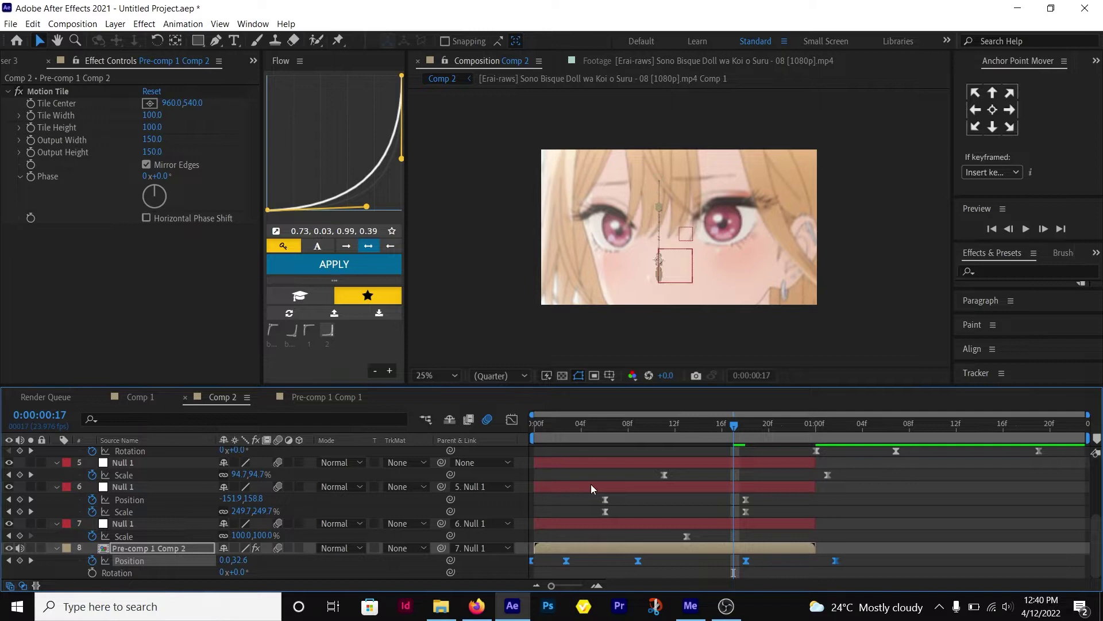
key(space)
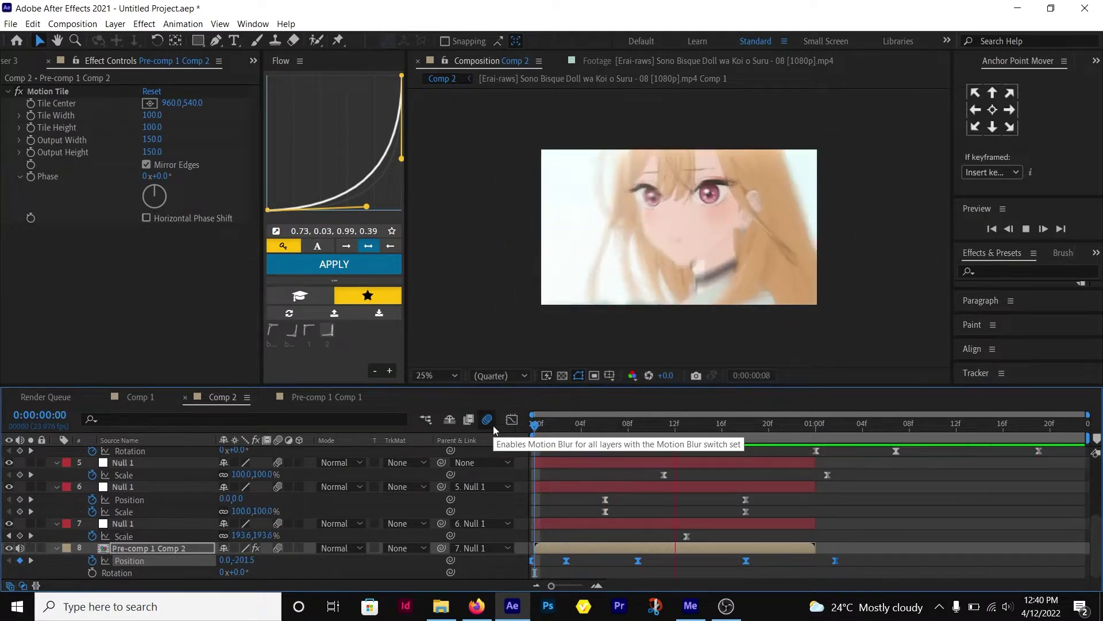
- Paste the shake's Position keyframes onto the layer 4 clip at 01:00, shift them one frame earlier, and preview the result
click(128, 512)
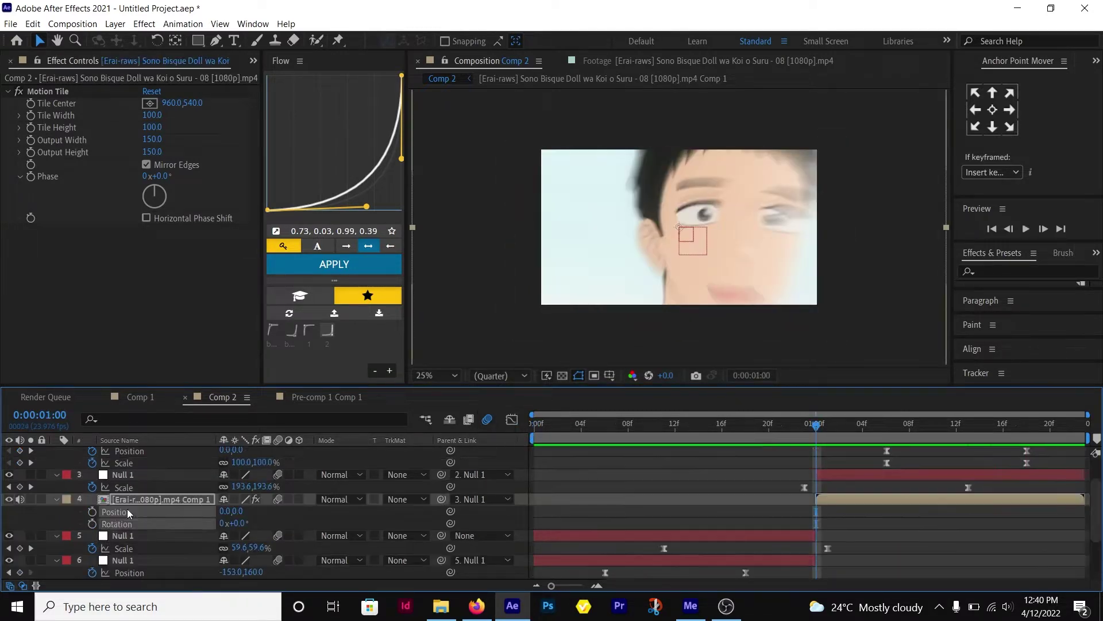
key(ctrl+v)
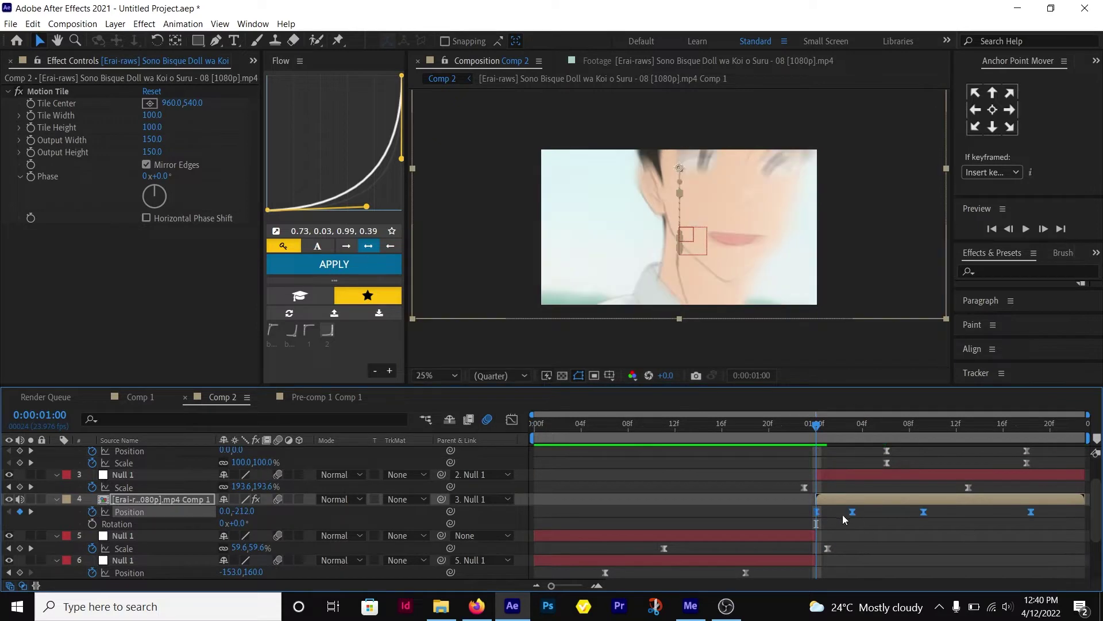
key(alt+Left)
key(space)
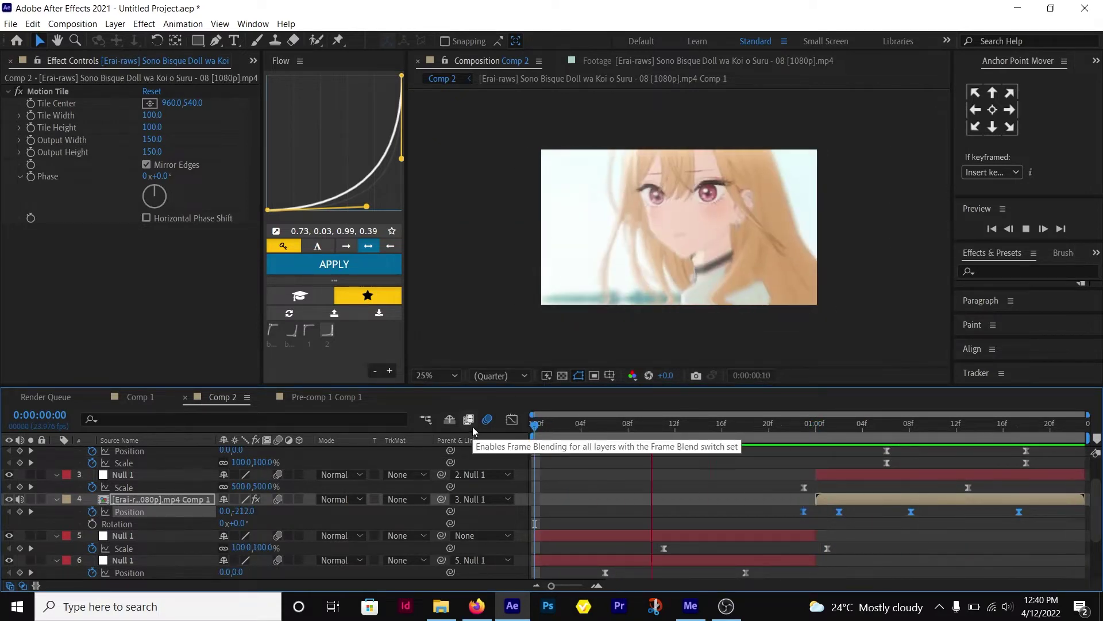
key(space)
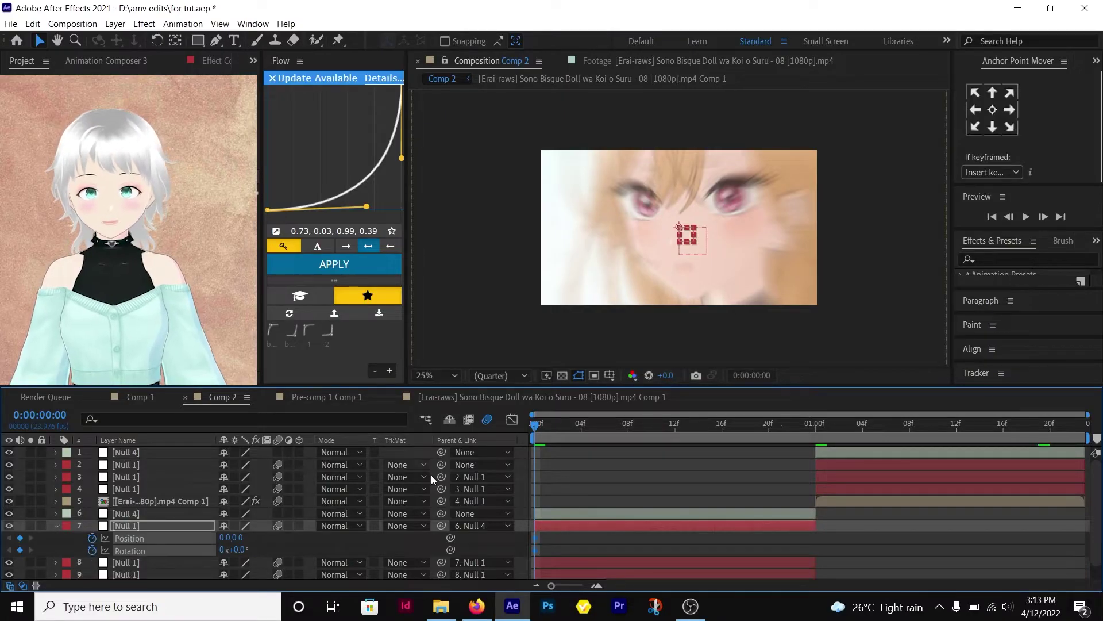
- Offset the layer 7 null diagonally down-left on the first frame to about -516, 276
click(322, 540)
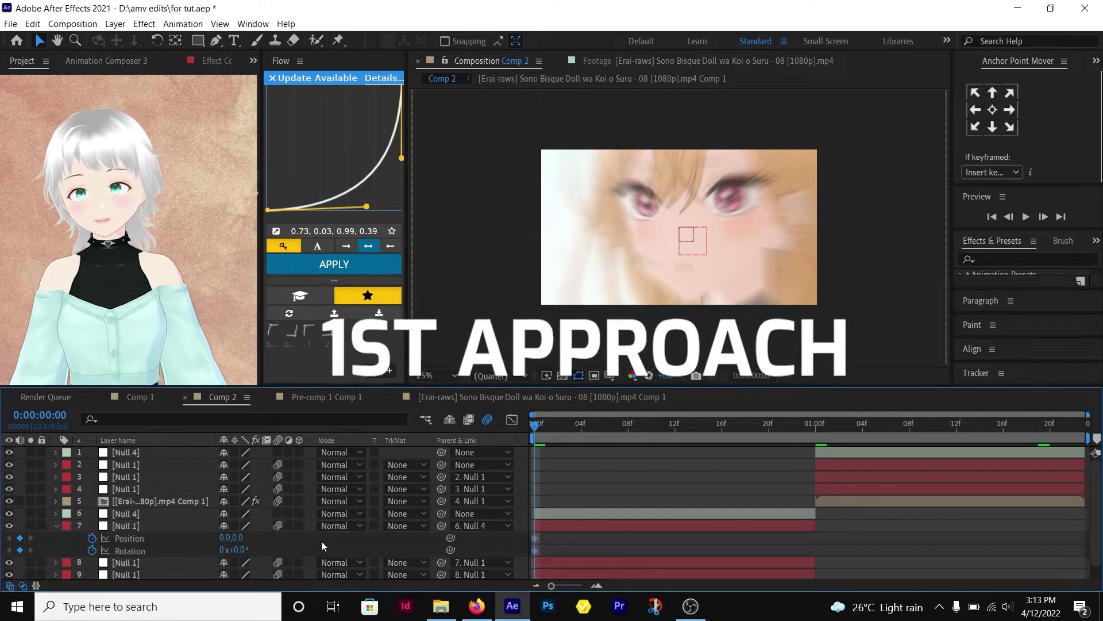
click(132, 528)
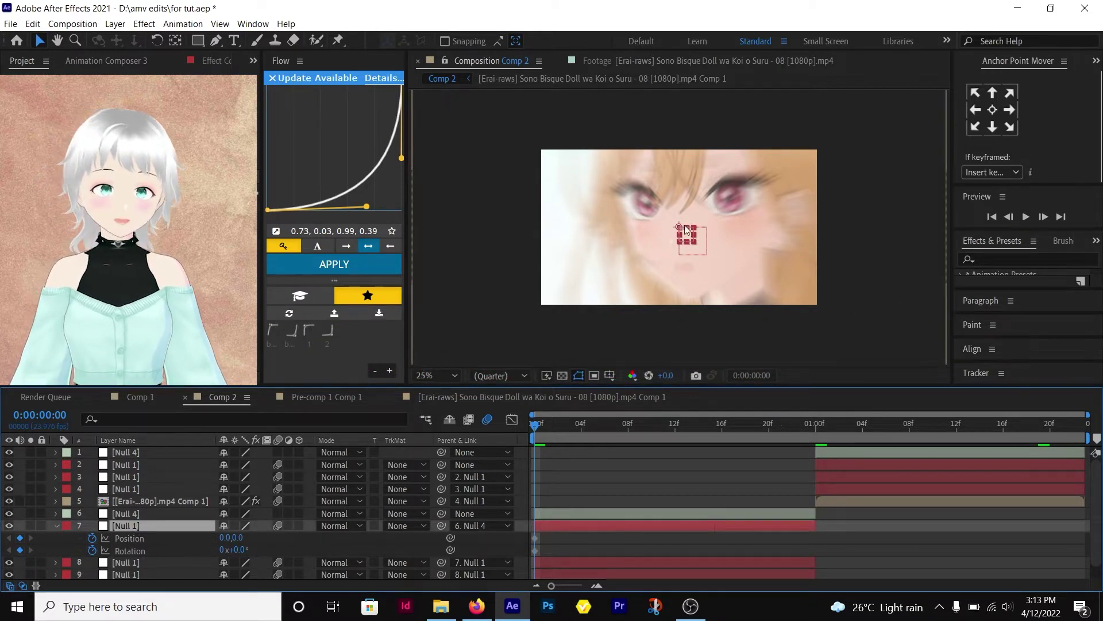
drag(678, 230, 623, 266)
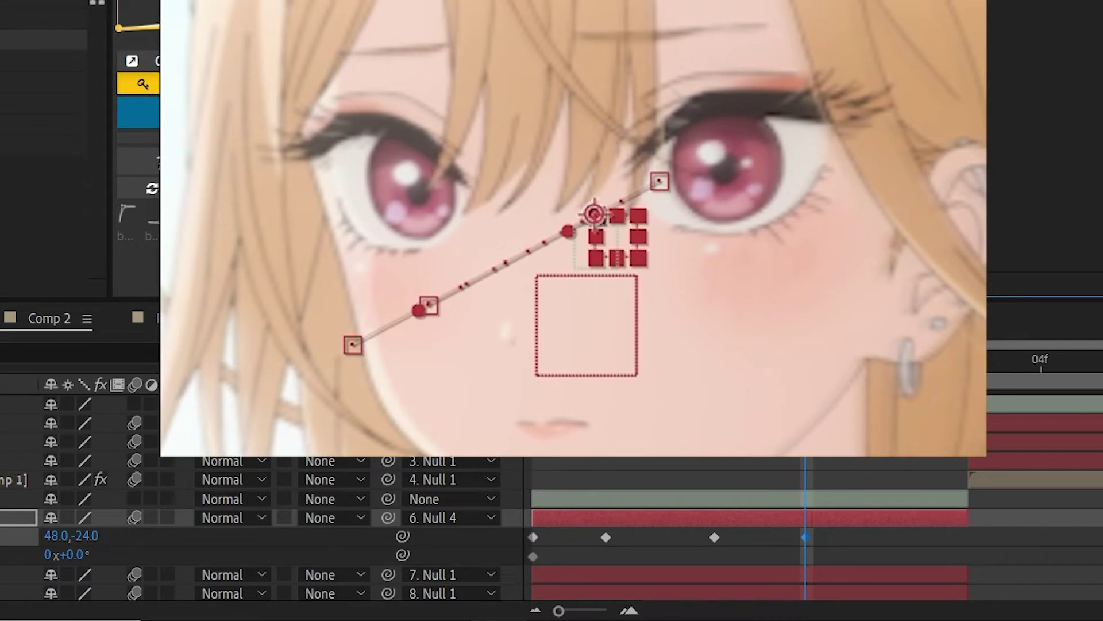
- Keyframe the layer 7 null's Position at -192, 104 on frame 20, moving it diagonally down-left, and return to the first keyframe
click(896, 359)
drag(599, 213, 492, 268)
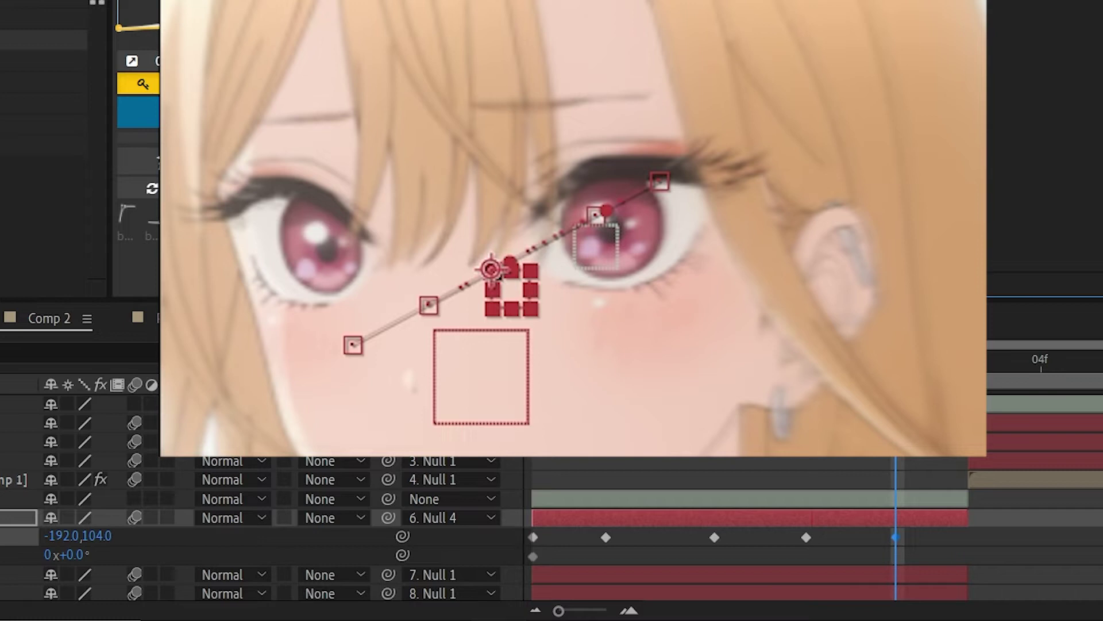
click(605, 359)
key(j)
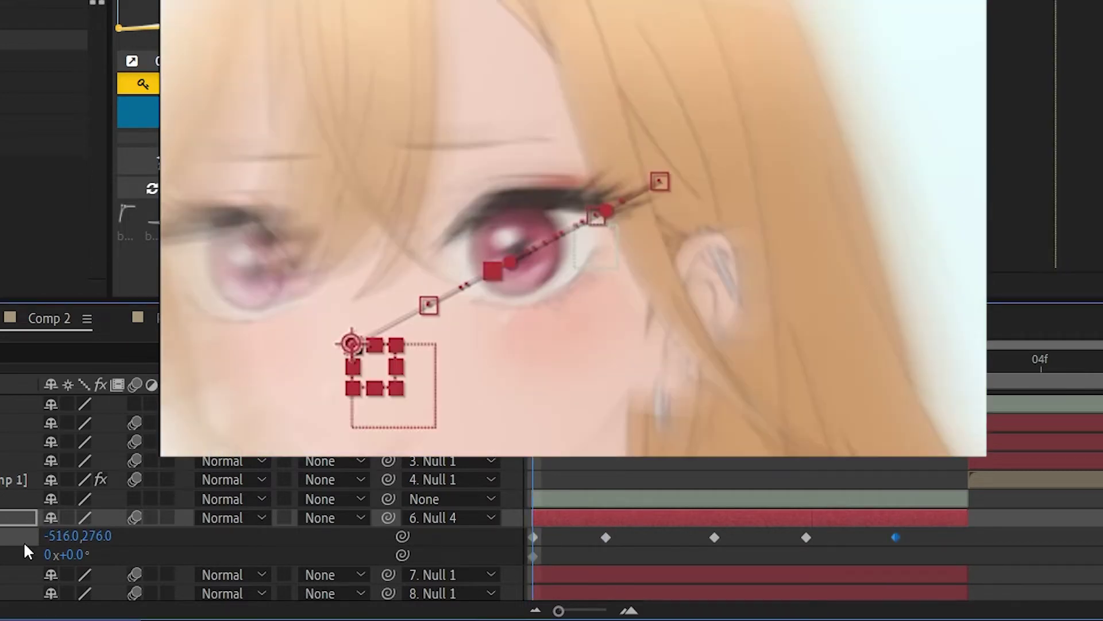
- Apply Easy Ease to all Position keyframes of the layer 7 null
click(1, 539)
right_click(605, 537)
mouse_move(677, 533)
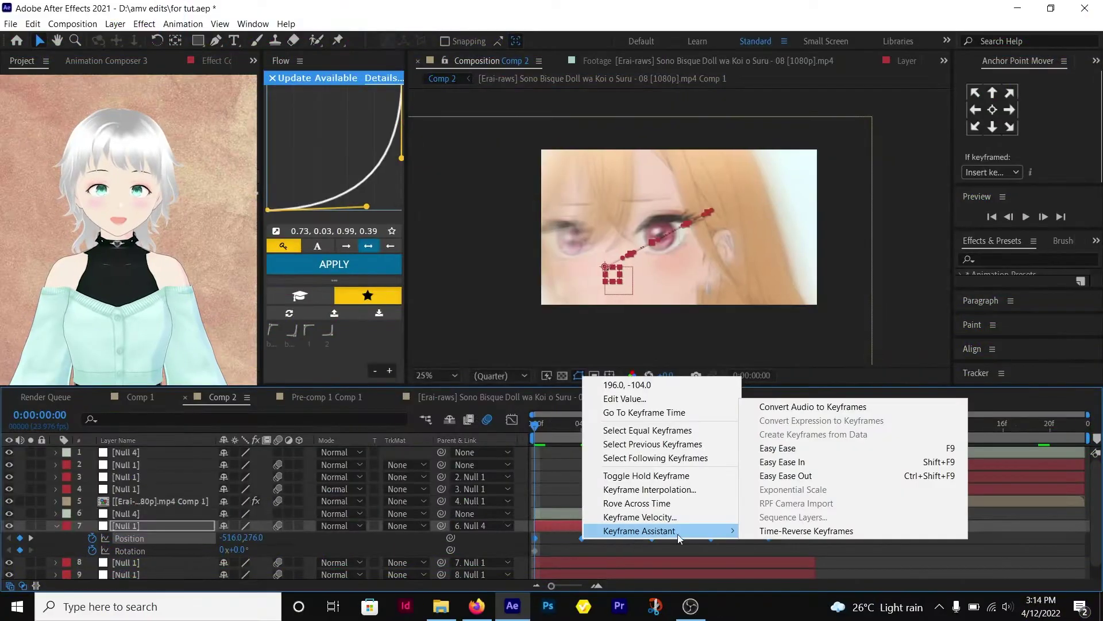
click(768, 449)
- Separate the null's Position into X and Y dimensions and apply Easy Ease to all of their keyframes
right_click(17, 536)
click(174, 385)
drag(798, 553, 533, 536)
right_click(535, 539)
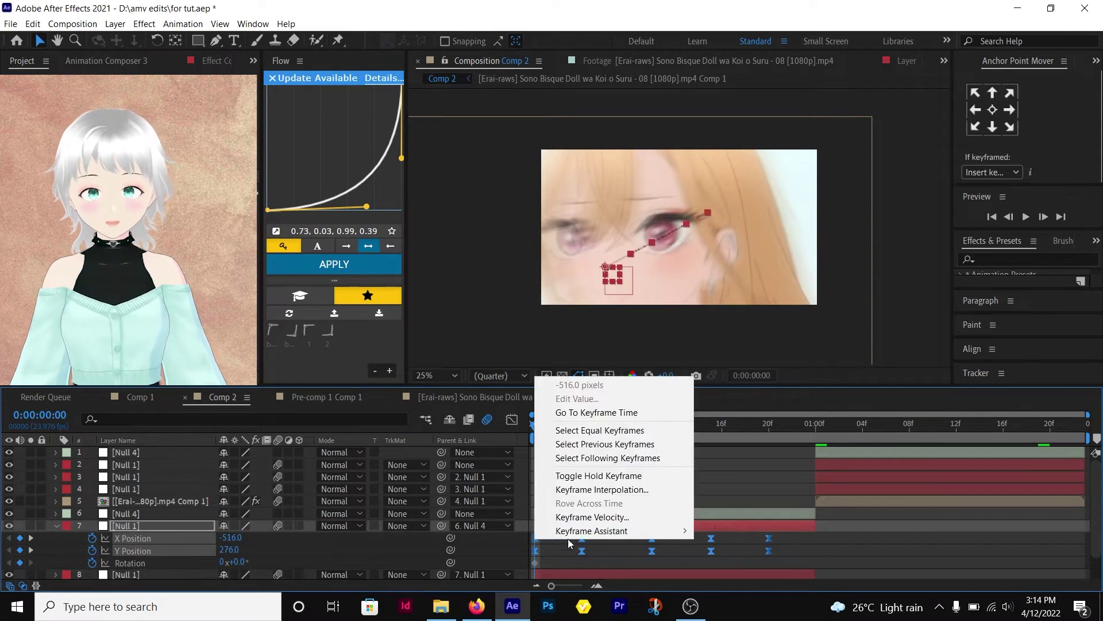
click(741, 449)
- Delay all Y Position keyframes of the layer 7 null by two frames
click(175, 550)
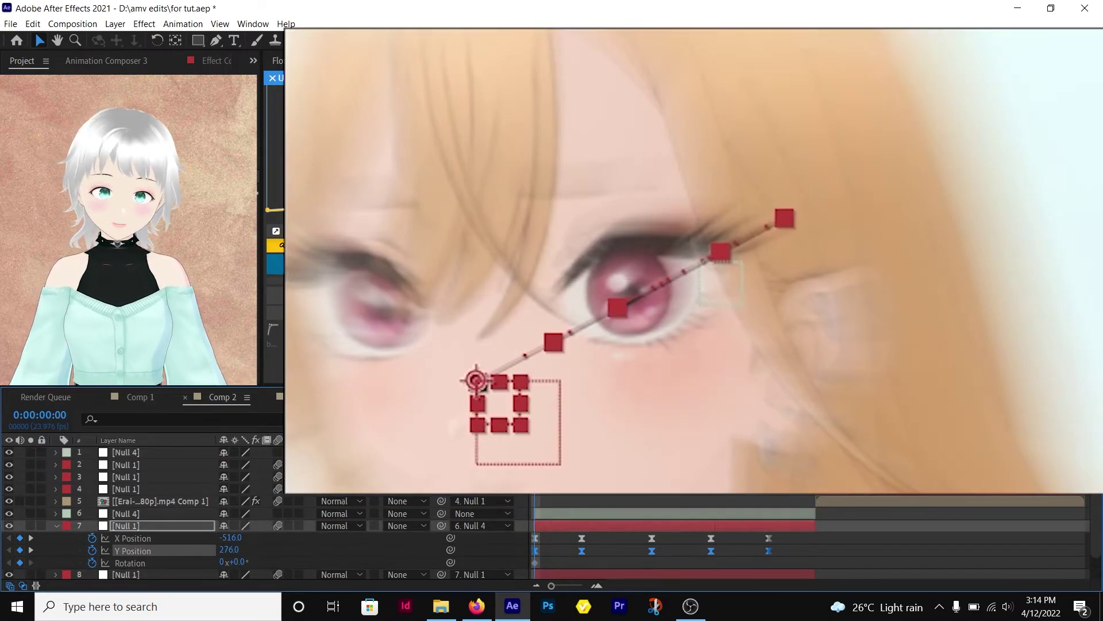
key(Page_Down)
drag(582, 551, 614, 555)
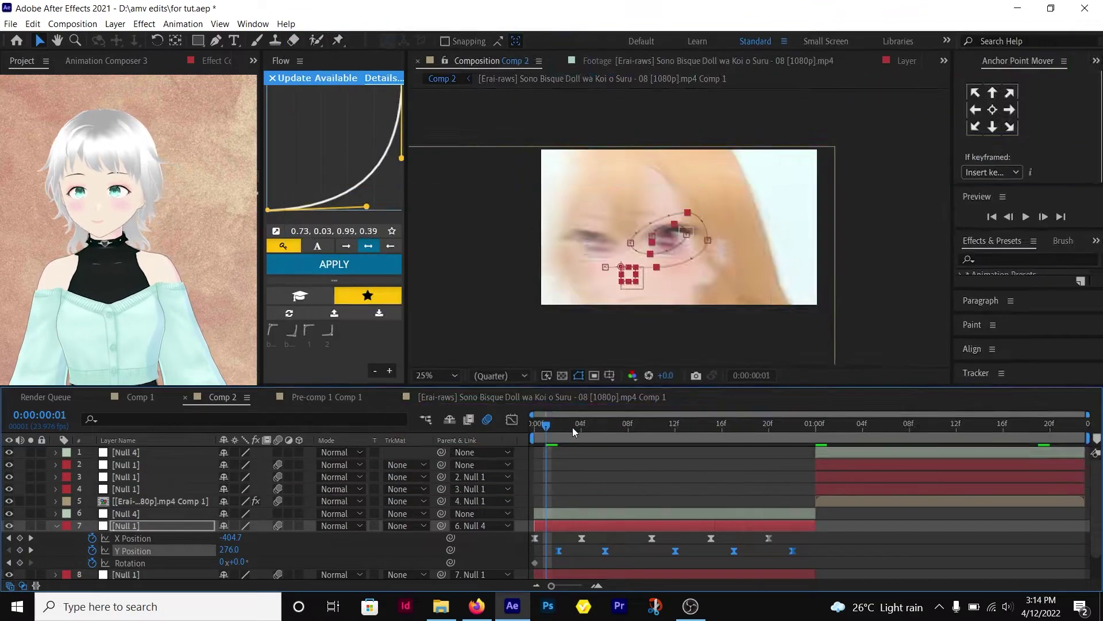
- Keyframe the layer 7 null's Rotation at 4° on the first frame and -4° on frame 3
drag(571, 429, 495, 428)
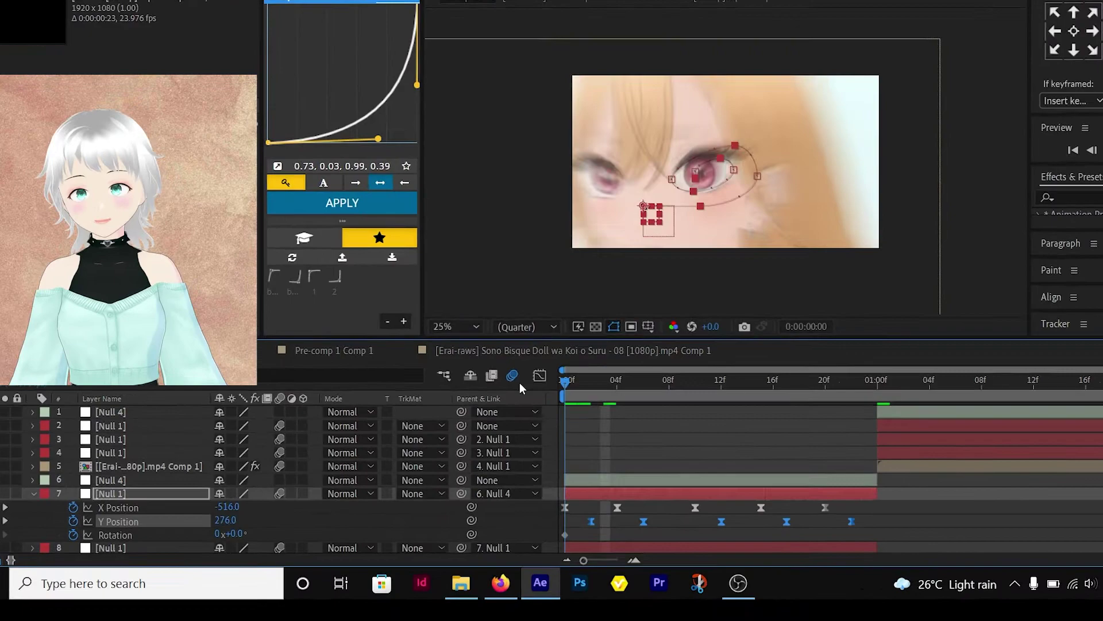
click(235, 528)
text(4)
key(Return)
click(613, 370)
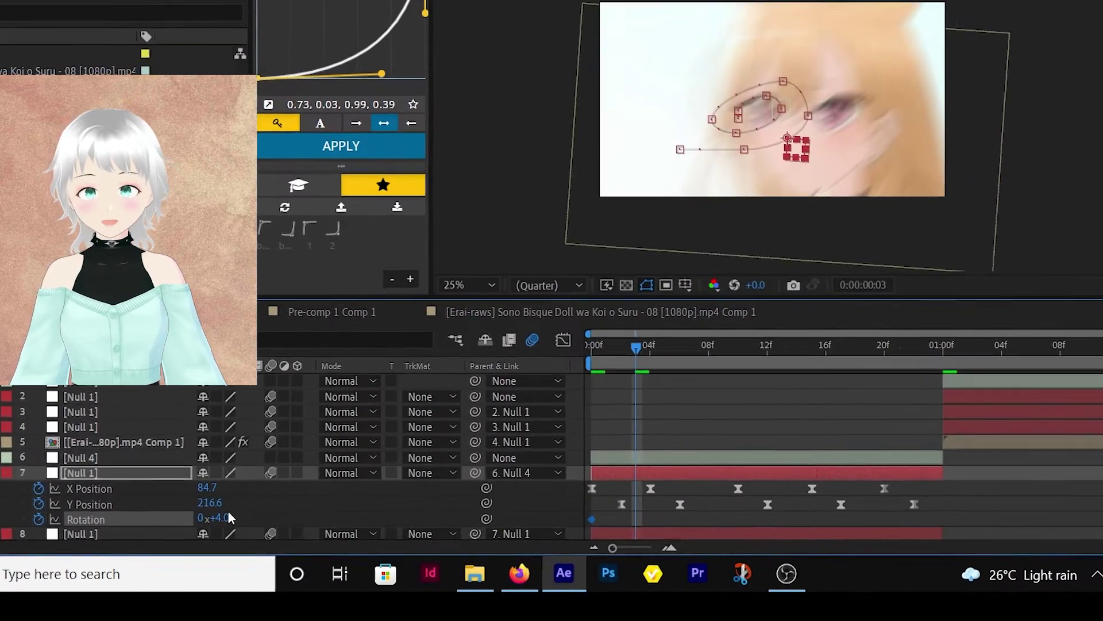
click(224, 518)
text(-4)
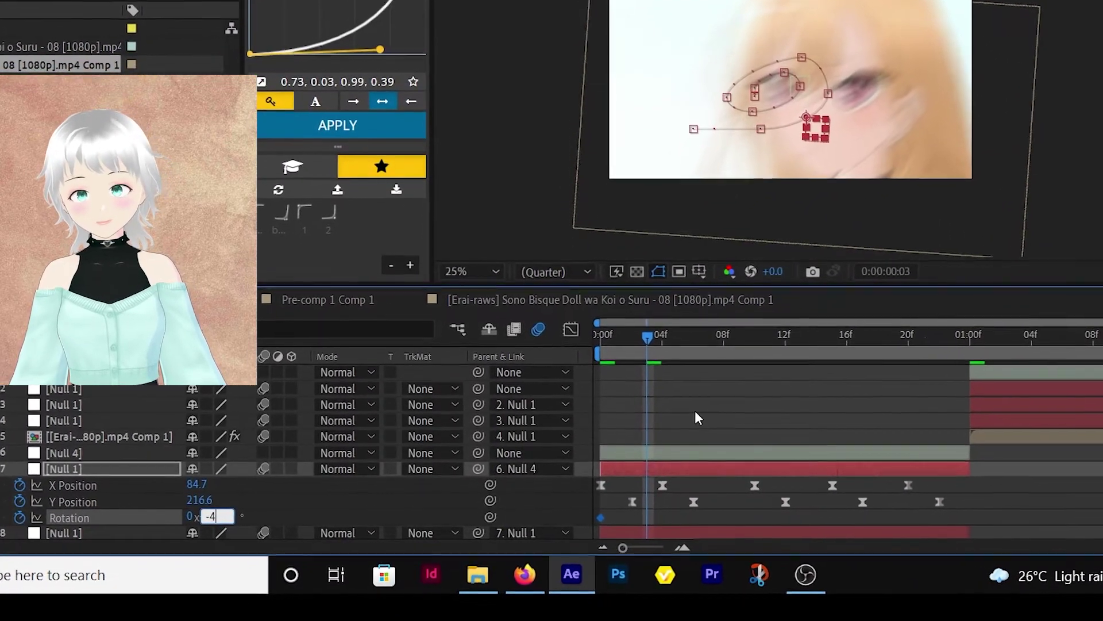
- Continue the null's alternating Rotation keyframes with 4° on frame 8, -4° on frame 13 and 4° on frame 18
click(723, 333)
click(209, 517)
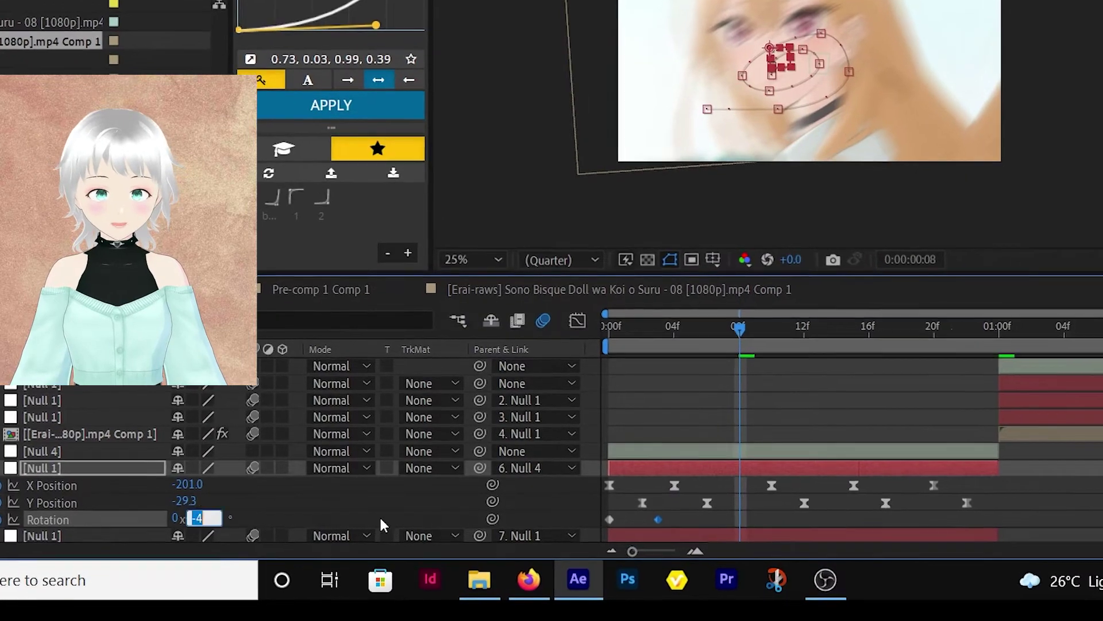
text(4)
click(823, 326)
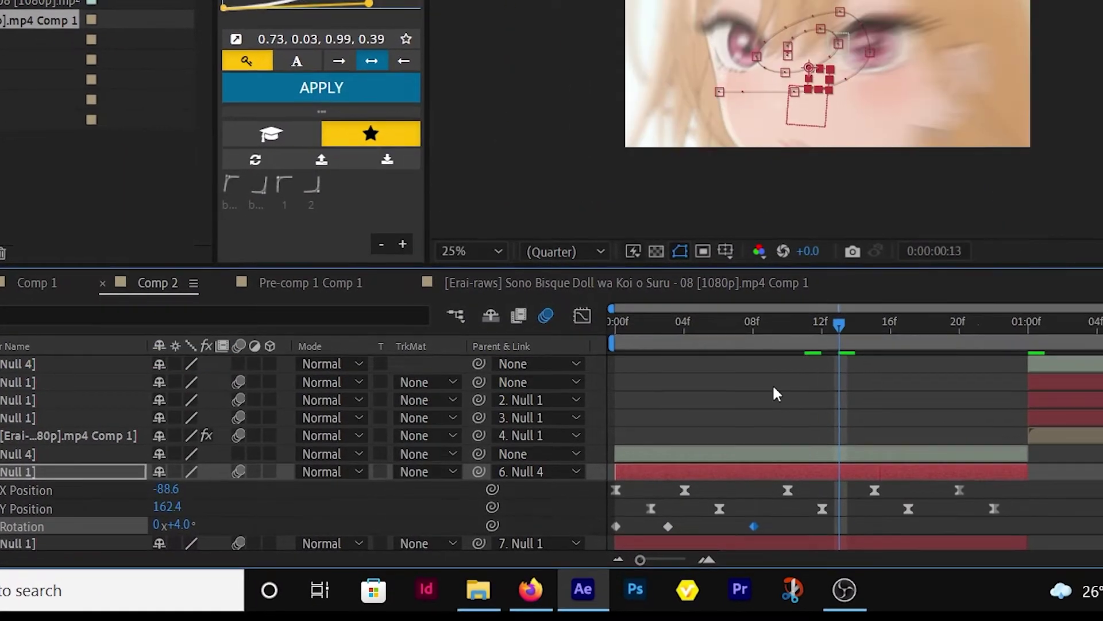
click(169, 524)
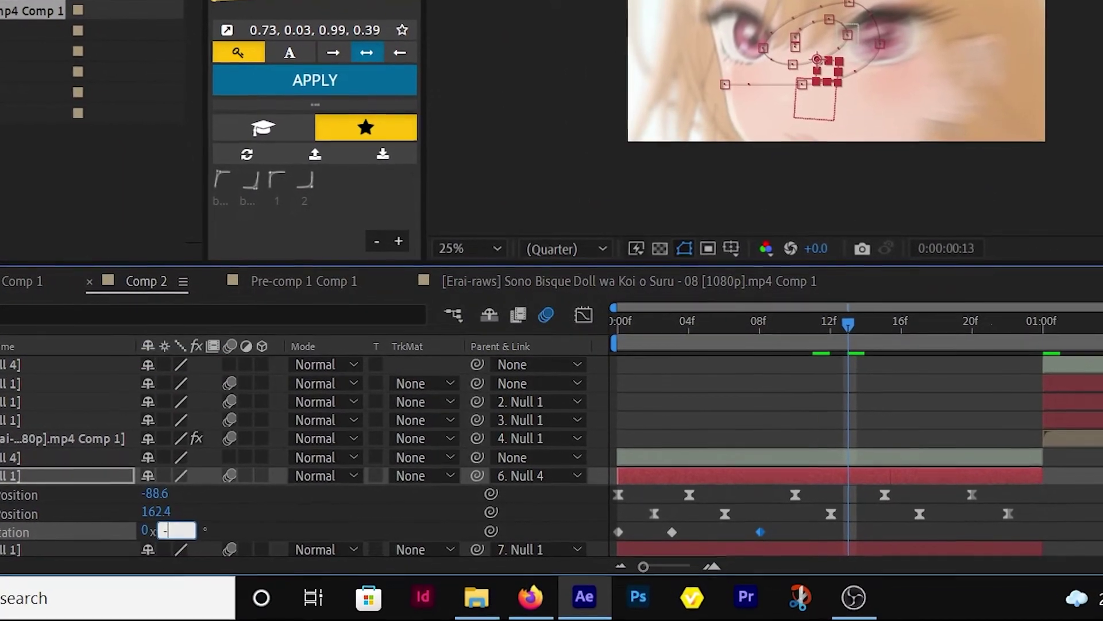
text(-4)
click(939, 326)
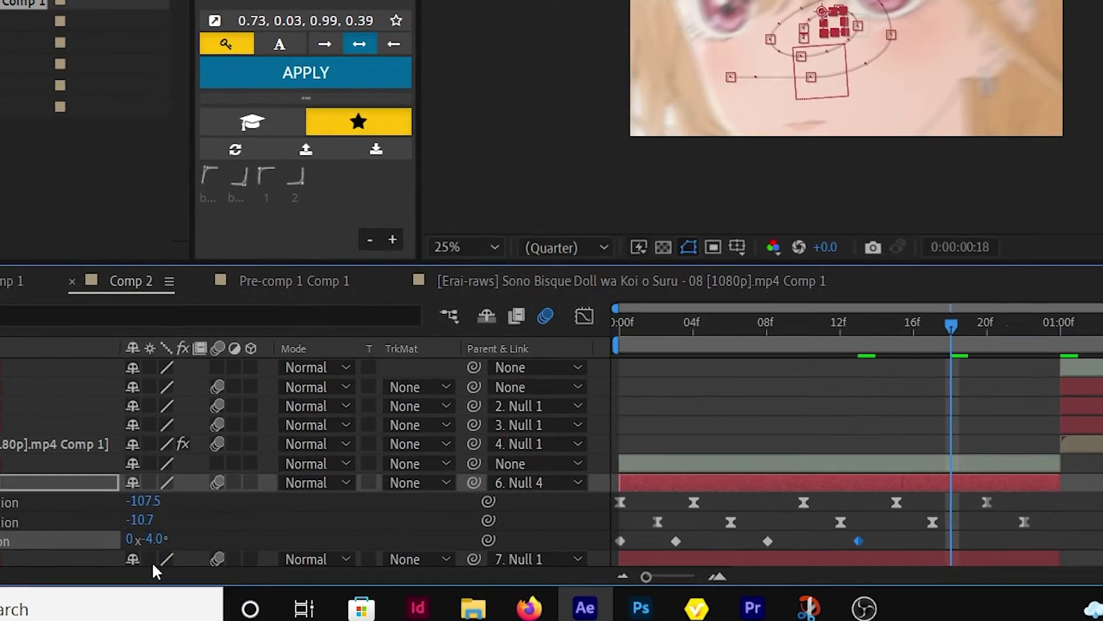
click(153, 540)
text(4)
click(1044, 323)
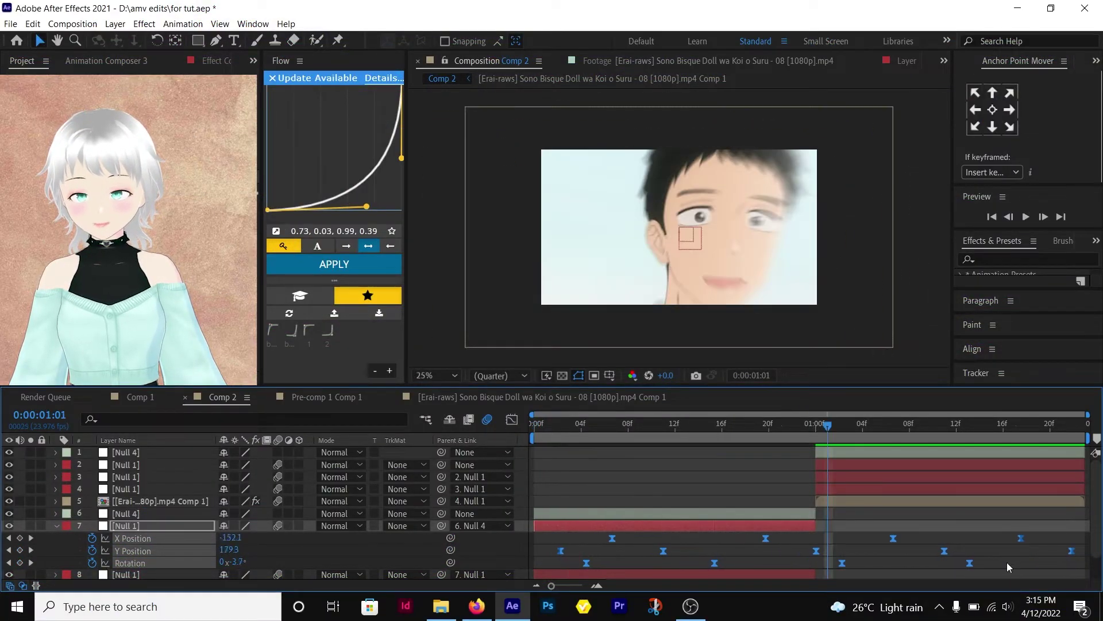
- Rescale the spacing of the layer 7 null's X Position, Y Position and Rotation keyframes and preview the shake's speed
drag(746, 545, 759, 545)
drag(587, 433, 765, 457)
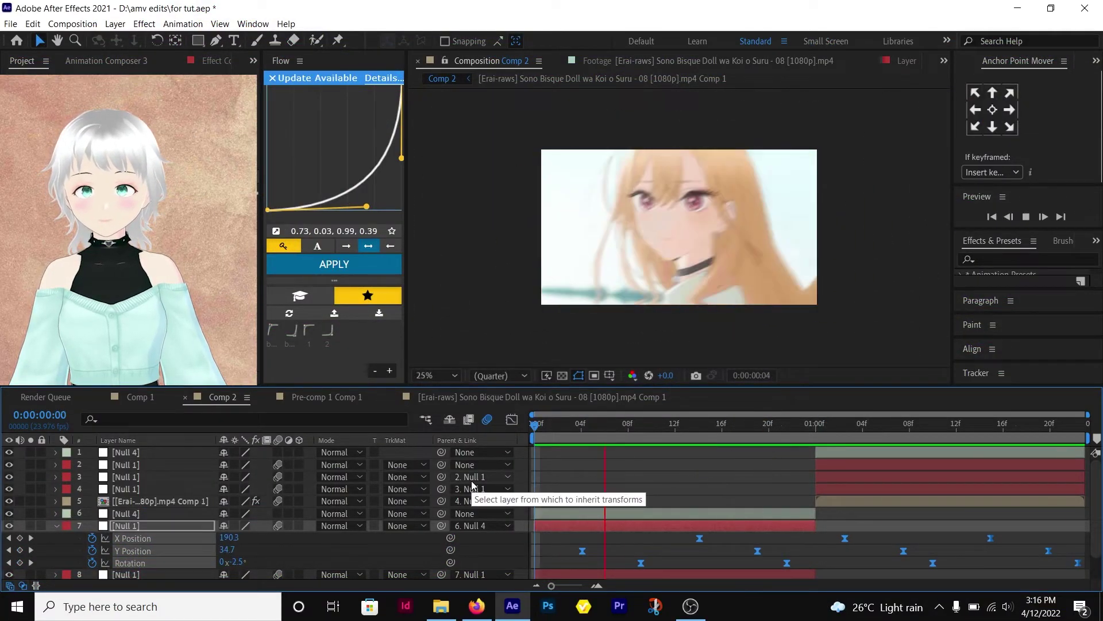
key(space)
drag(1078, 563, 978, 563)
key(space)
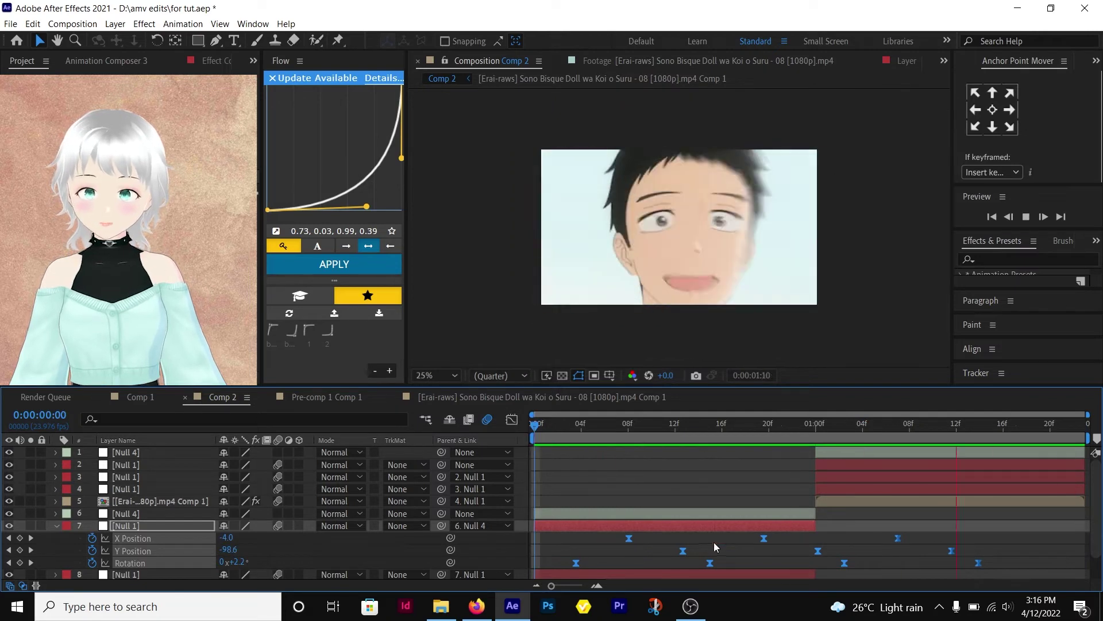
key(space)
drag(680, 553, 756, 556)
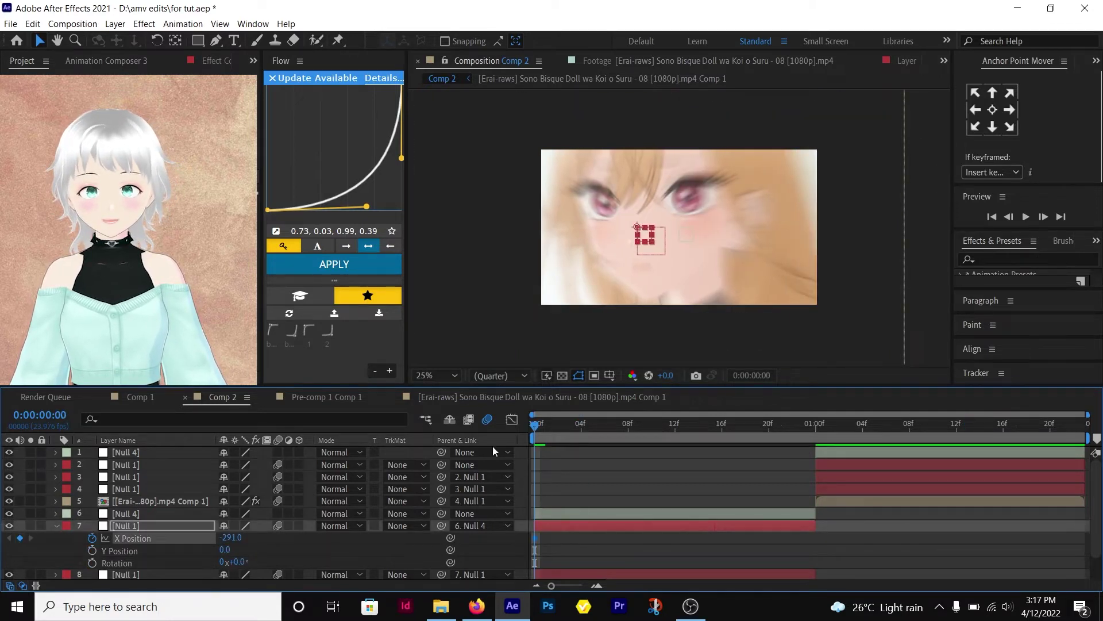
- Keyframe the layer 7 null's X Position at 221 on frame 4, back toward the opposite side on frame 8, and 105 on frame 12
click(568, 426)
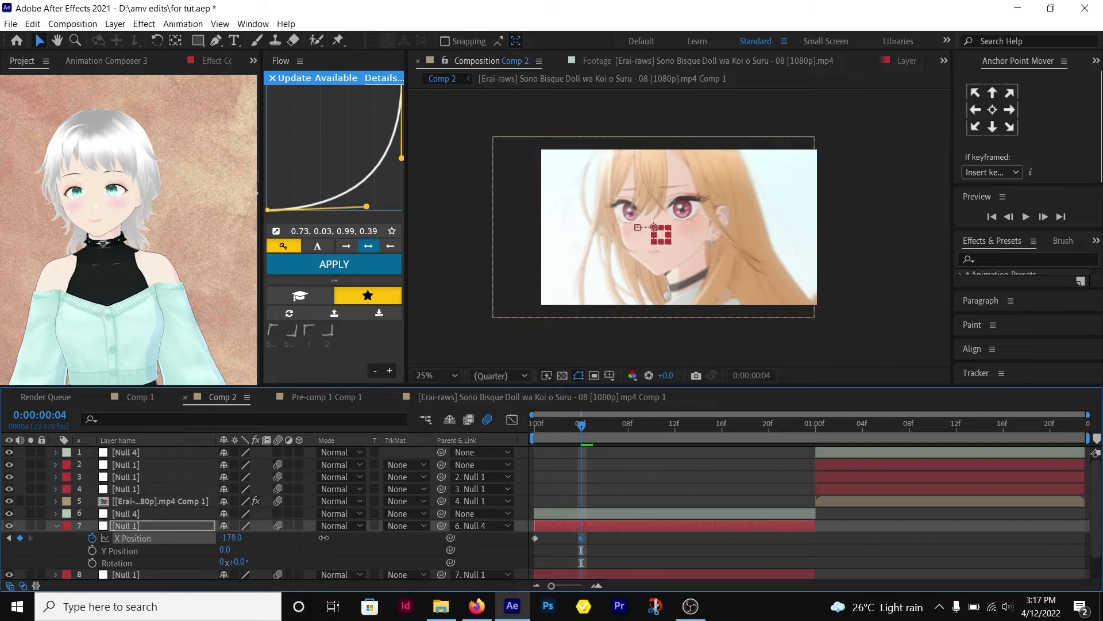
drag(324, 538, 312, 536)
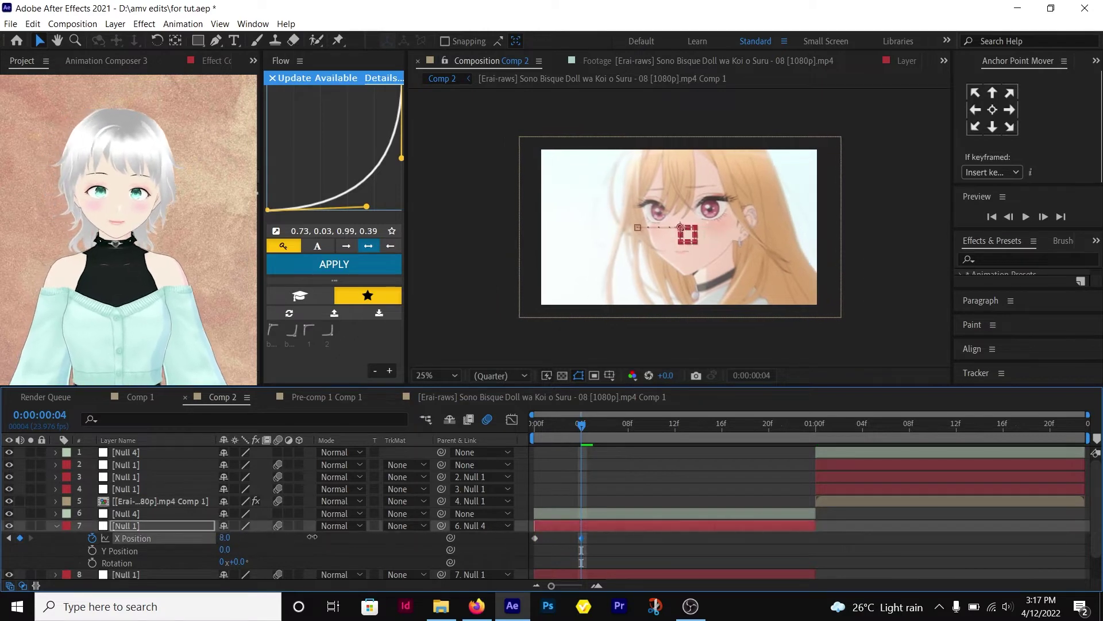
click(629, 425)
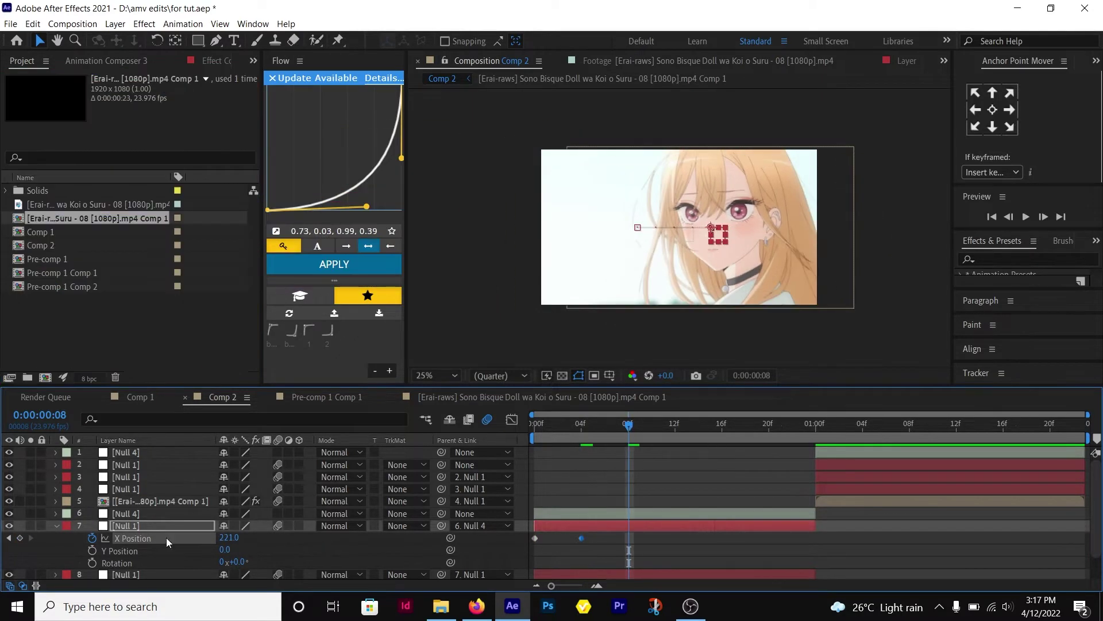
click(677, 430)
drag(230, 537, 406, 551)
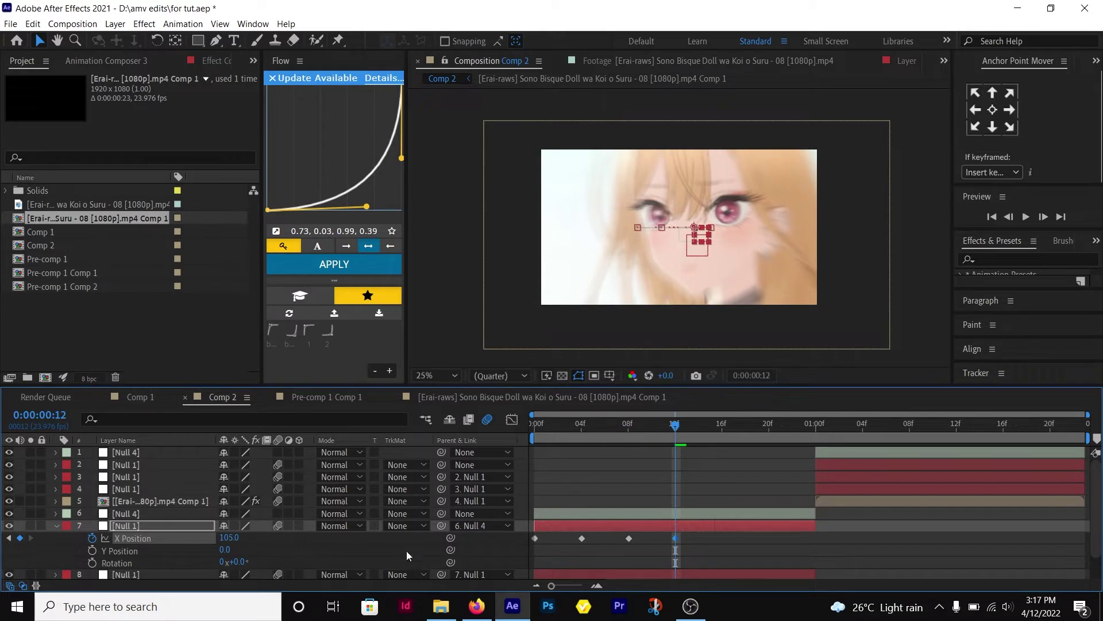
- Keyframe the null's X Position at -55 on frame 16 and 28 on frame 20, and return to the first frame
click(722, 431)
drag(229, 537, 109, 538)
click(770, 431)
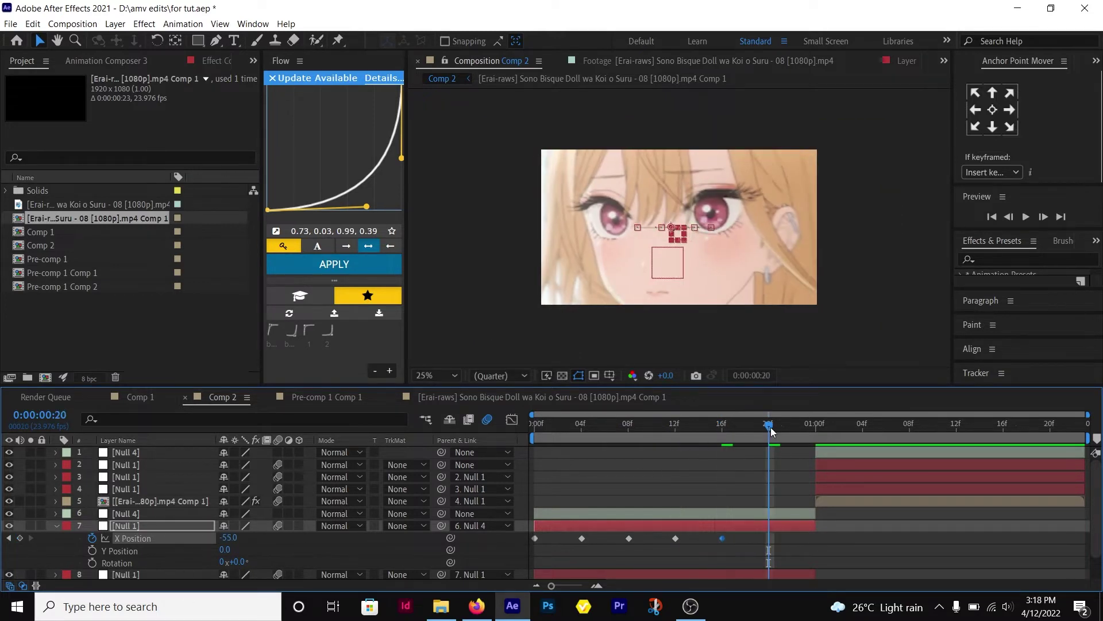
drag(230, 537, 436, 566)
key(Home)
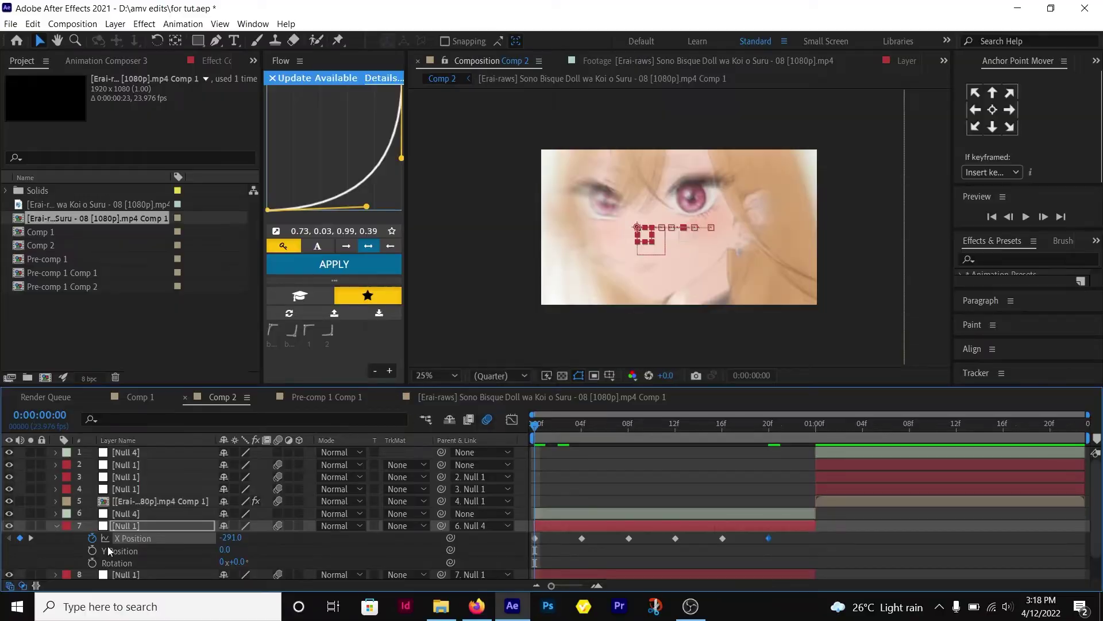
- Start the null's Y Position keyframes with 277 delayed to frame 1, and keyframe -8 on frame 5
click(92, 550)
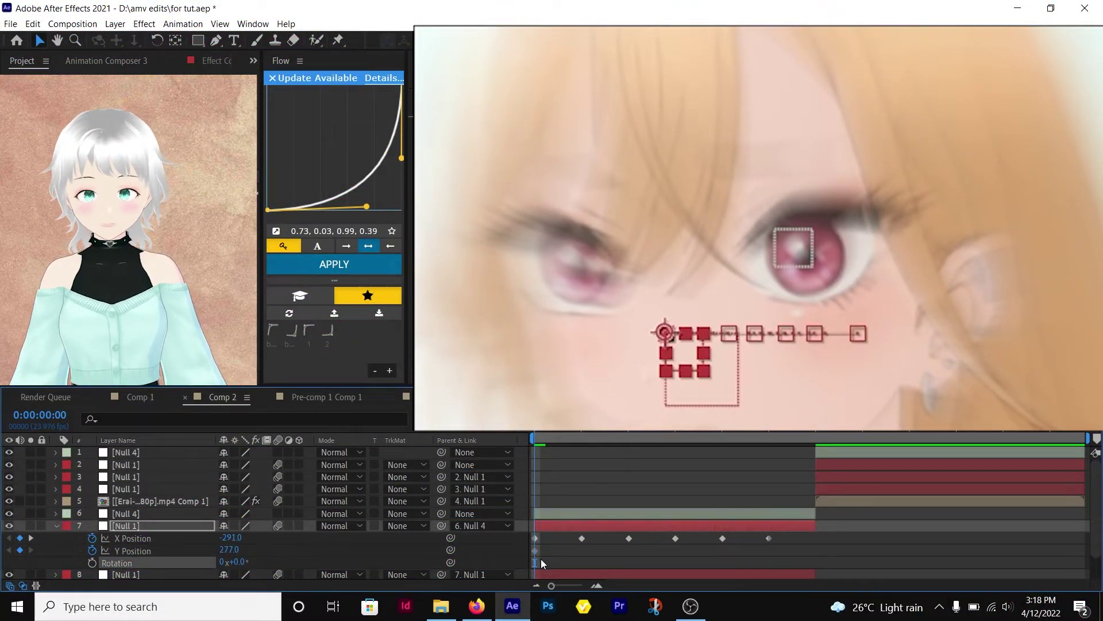
drag(540, 550, 547, 550)
click(593, 437)
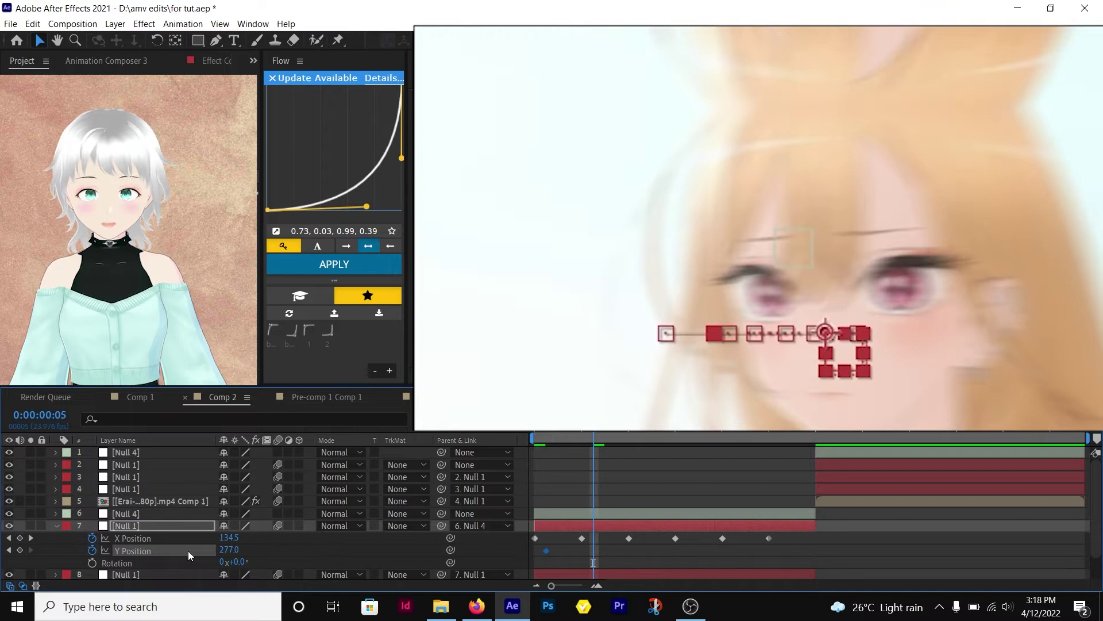
drag(229, 549, 2, 490)
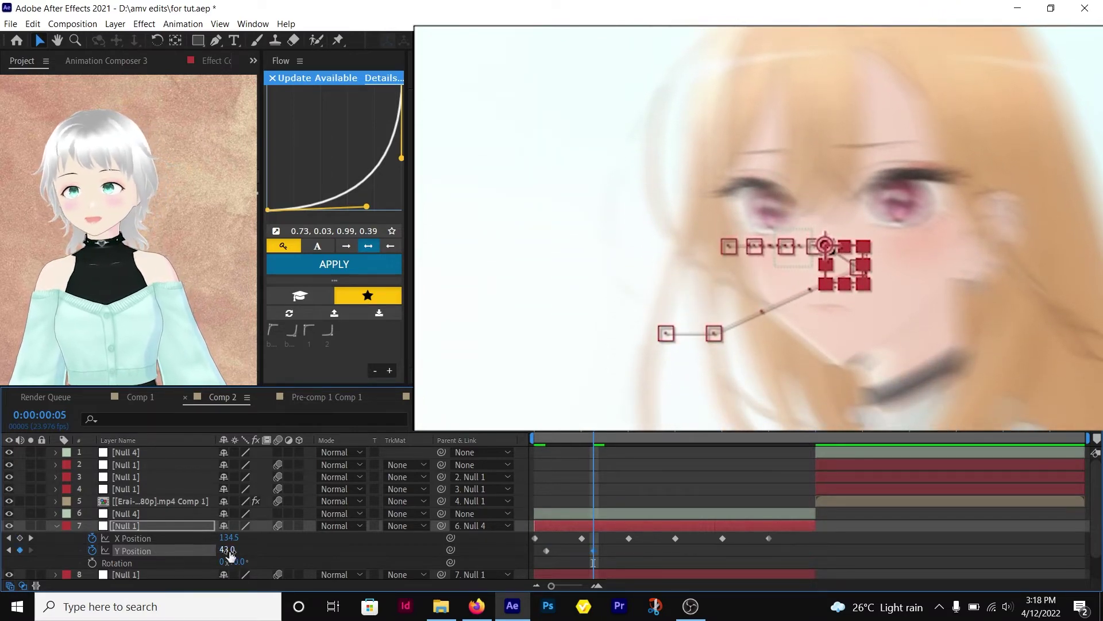
drag(230, 553, 201, 548)
- Keyframe the layer 7 null's Y Position at 173 on frame 9 and 62 on frame 13
click(652, 437)
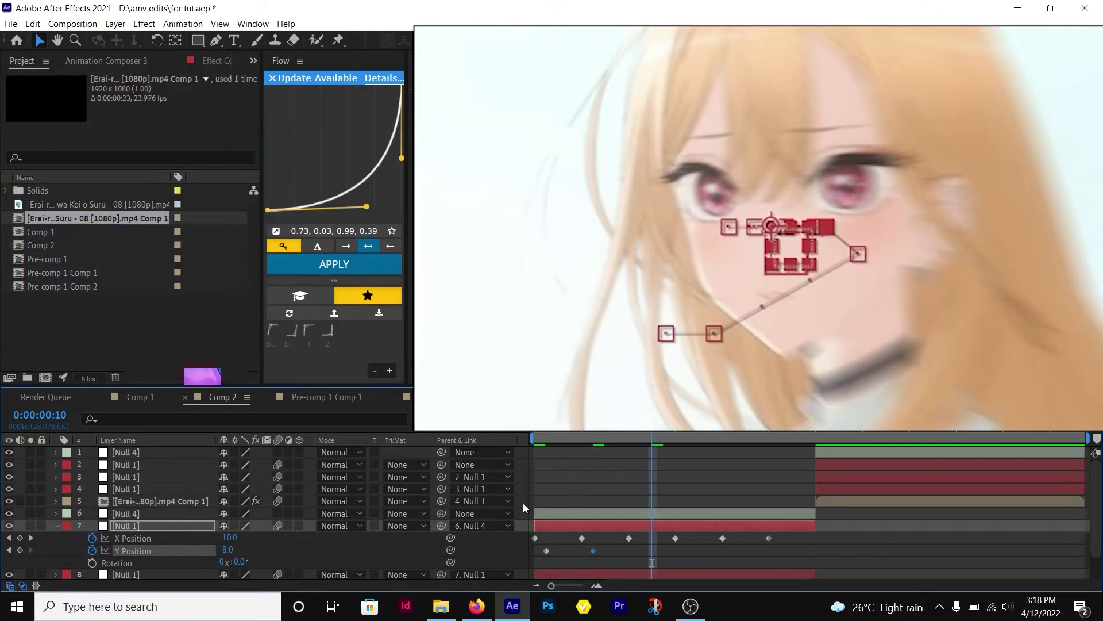
click(642, 434)
drag(224, 552, 357, 558)
click(687, 432)
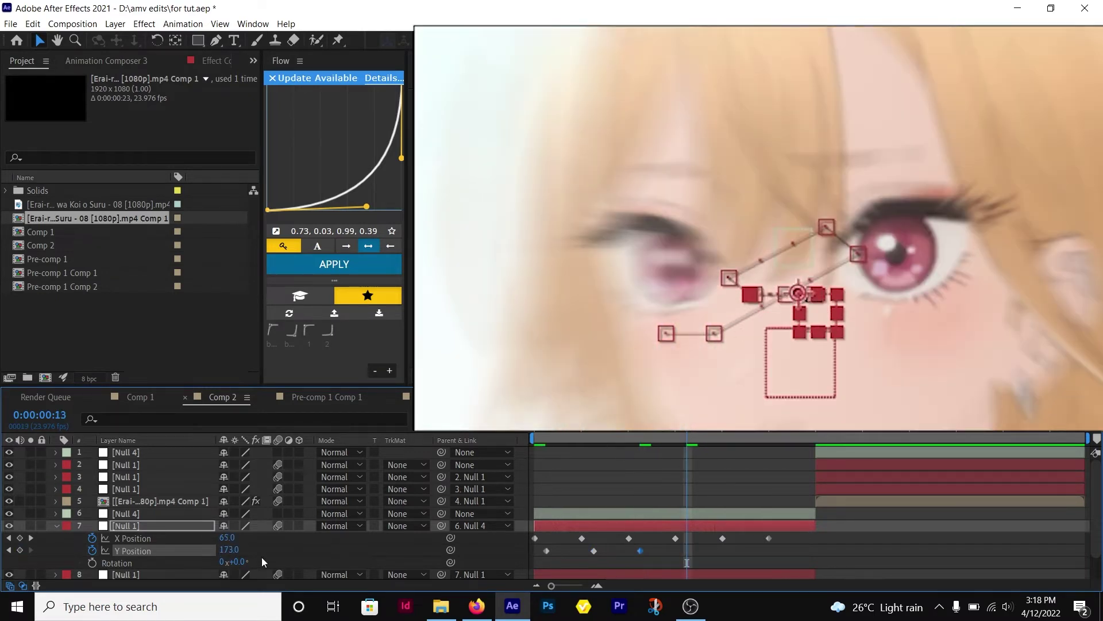
scroll(838, 329, up, 1)
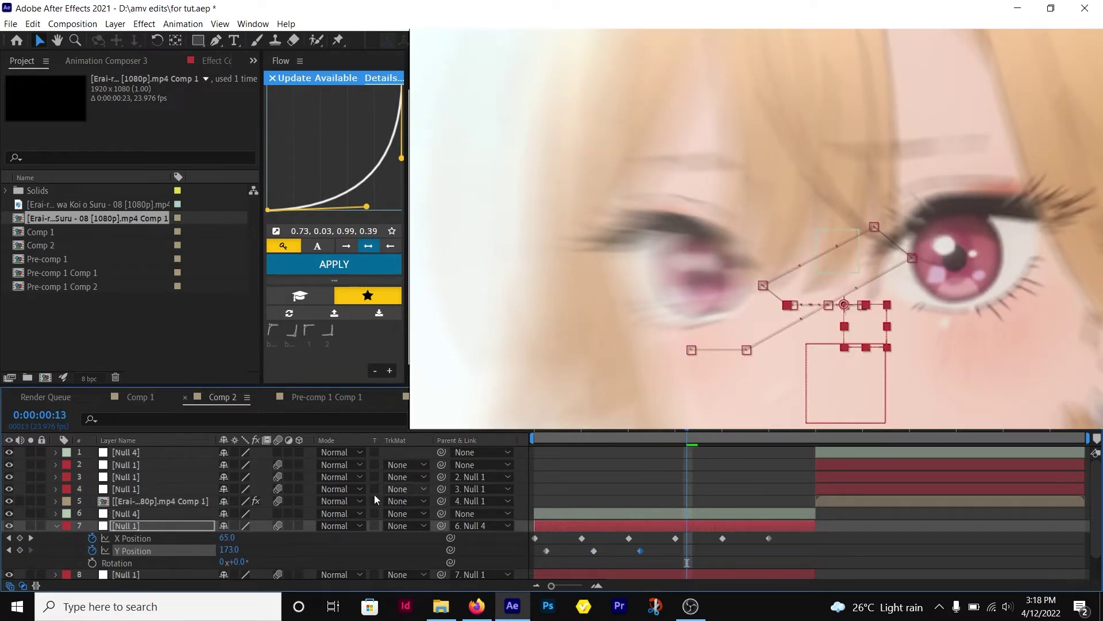
drag(230, 550, 132, 531)
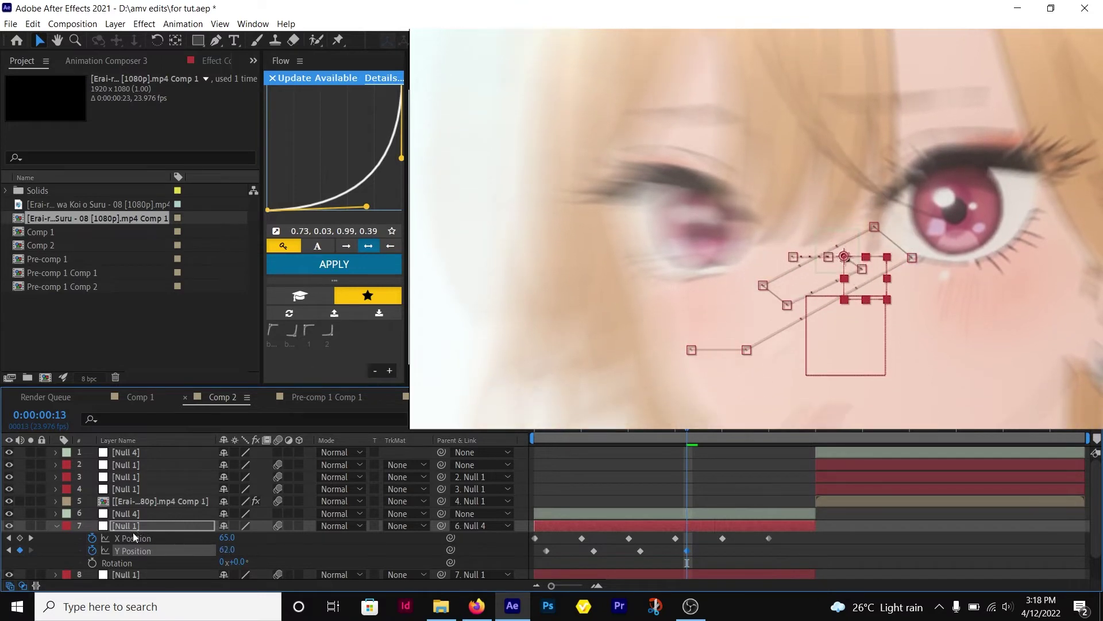
- Keyframe the layer 7 null's Y Position at 125 on frame 17 and 90 on frame 21
drag(238, 551, 284, 564)
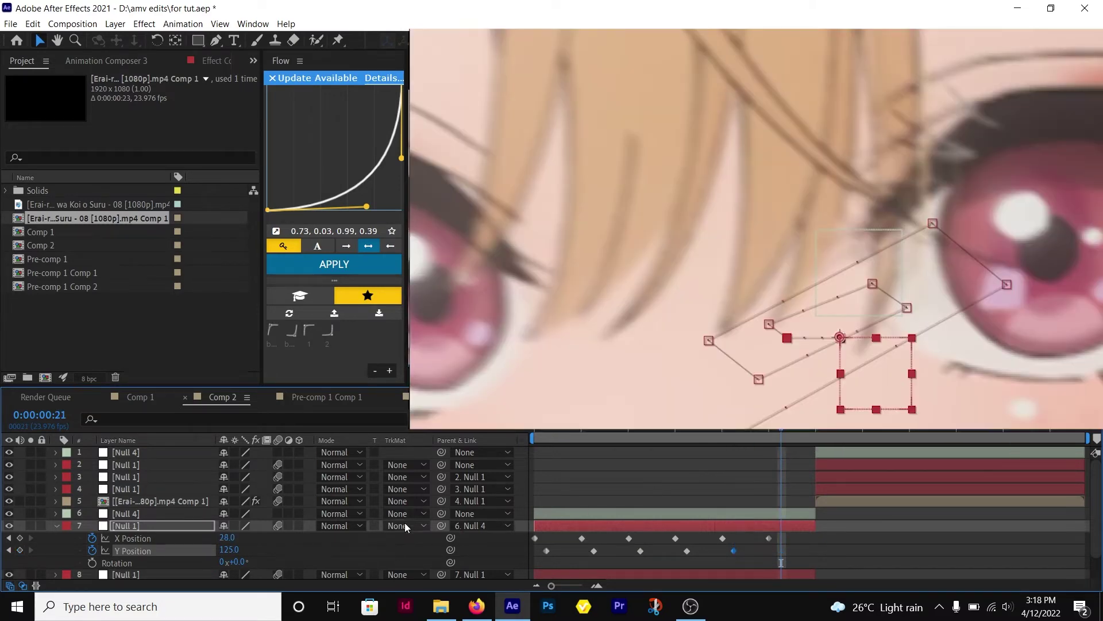
drag(194, 543, 207, 547)
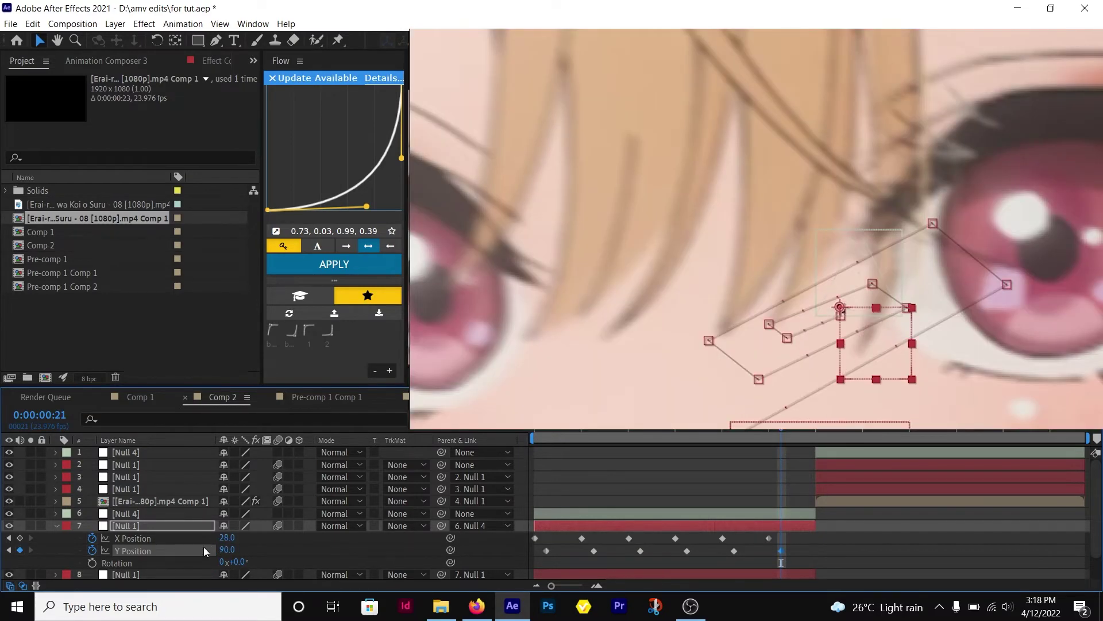
shift+click(734, 551)
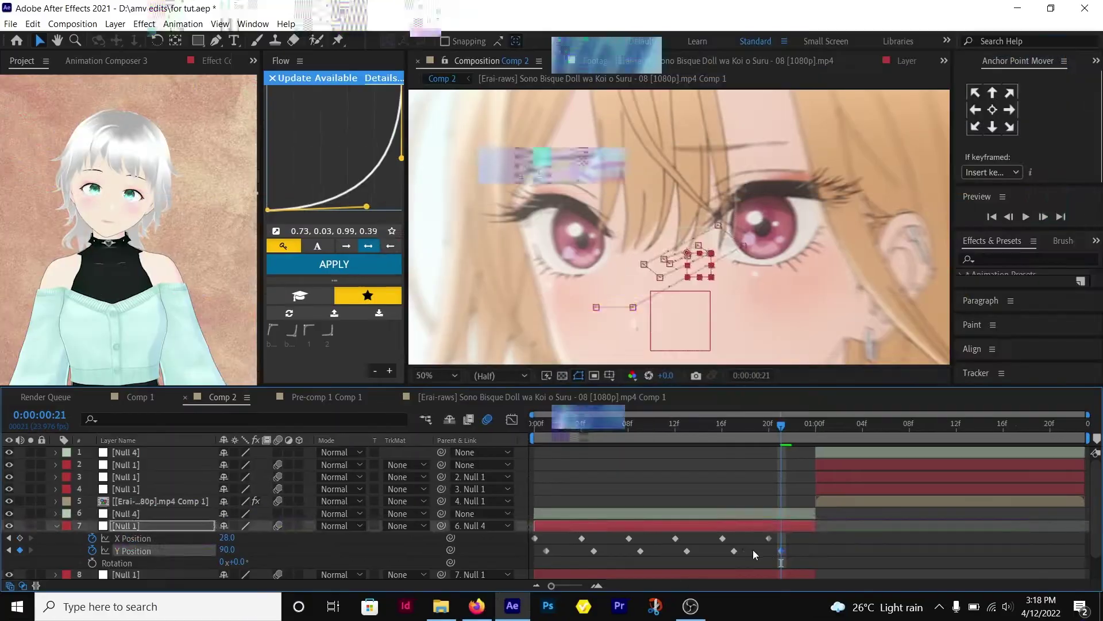
- Apply Easy Ease to all X and Y Position keyframes of the layer 7 null
drag(811, 557, 537, 528)
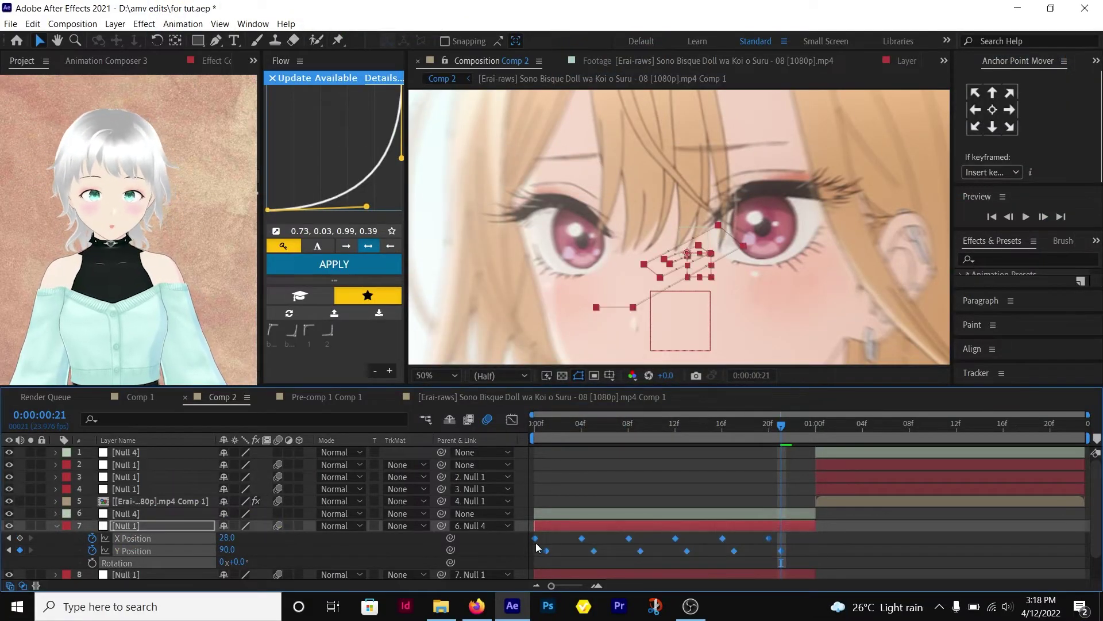
right_click(535, 543)
mouse_move(609, 529)
click(775, 473)
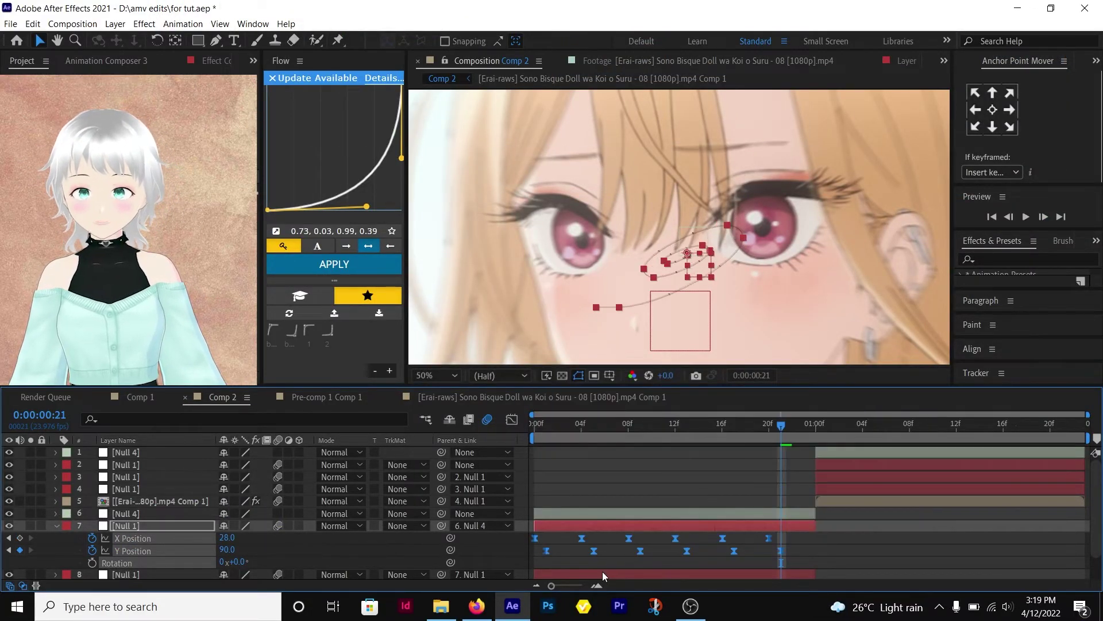
- Delay all Y Position keyframes of the layer 7 null by one frame so they start on frame 2
click(151, 552)
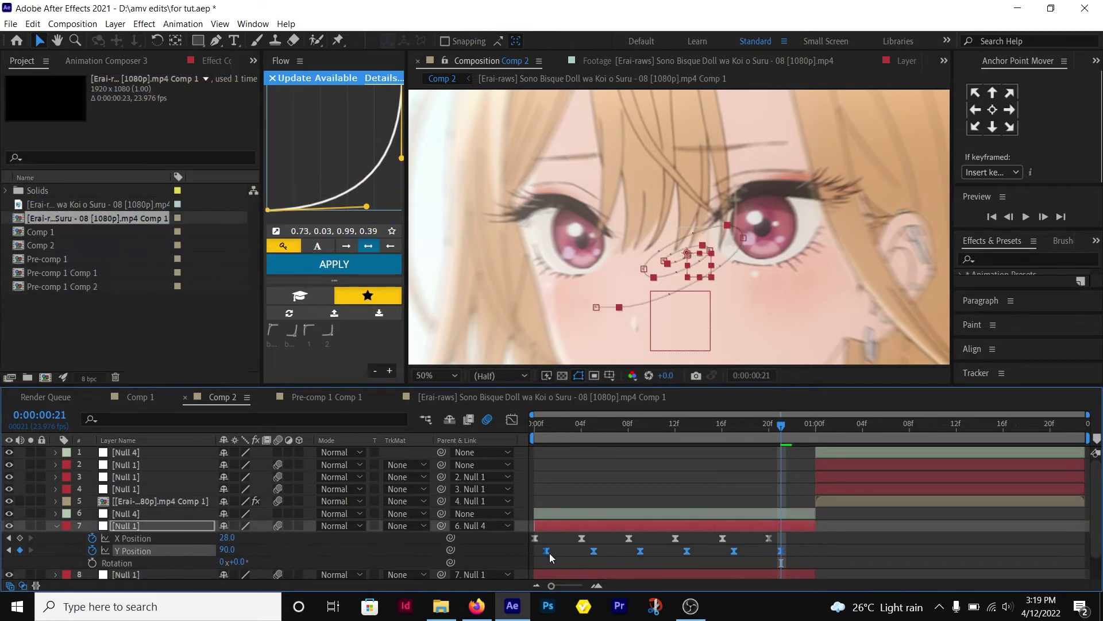
click(617, 424)
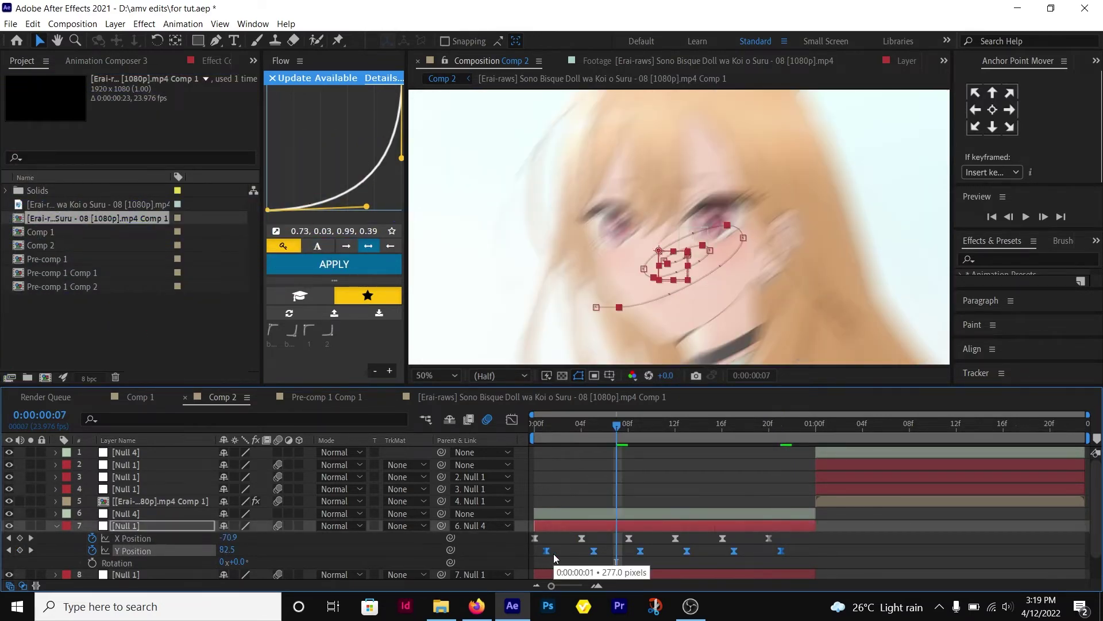
drag(555, 558, 567, 558)
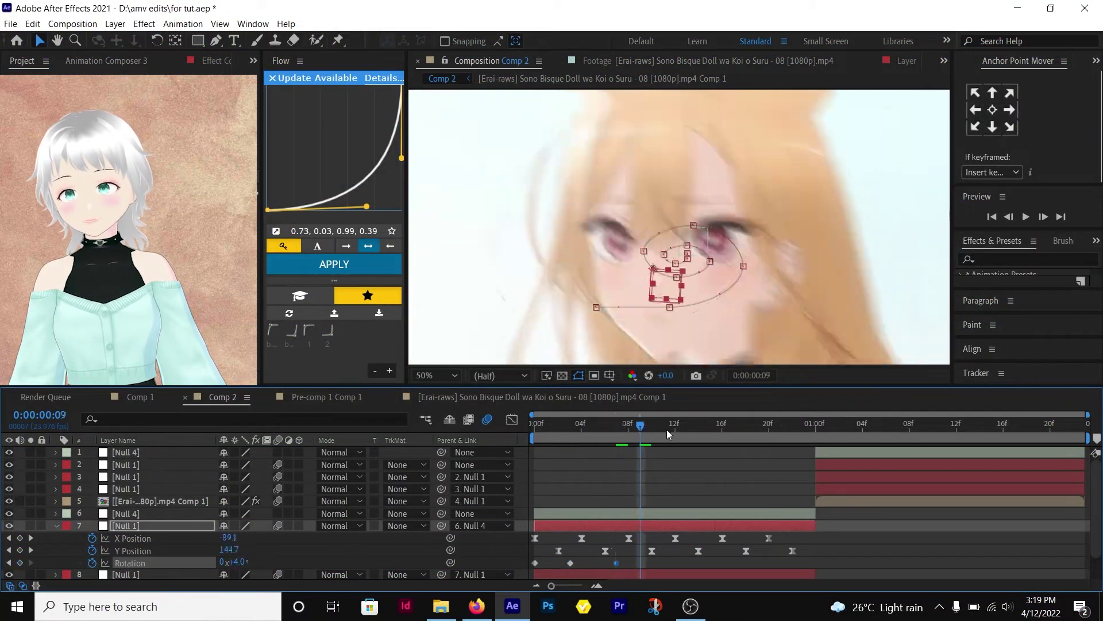
- Continue the layer 7 null's alternating Rotation keyframes on frames 11, 15 and 19 and ease them
drag(668, 434, 764, 425)
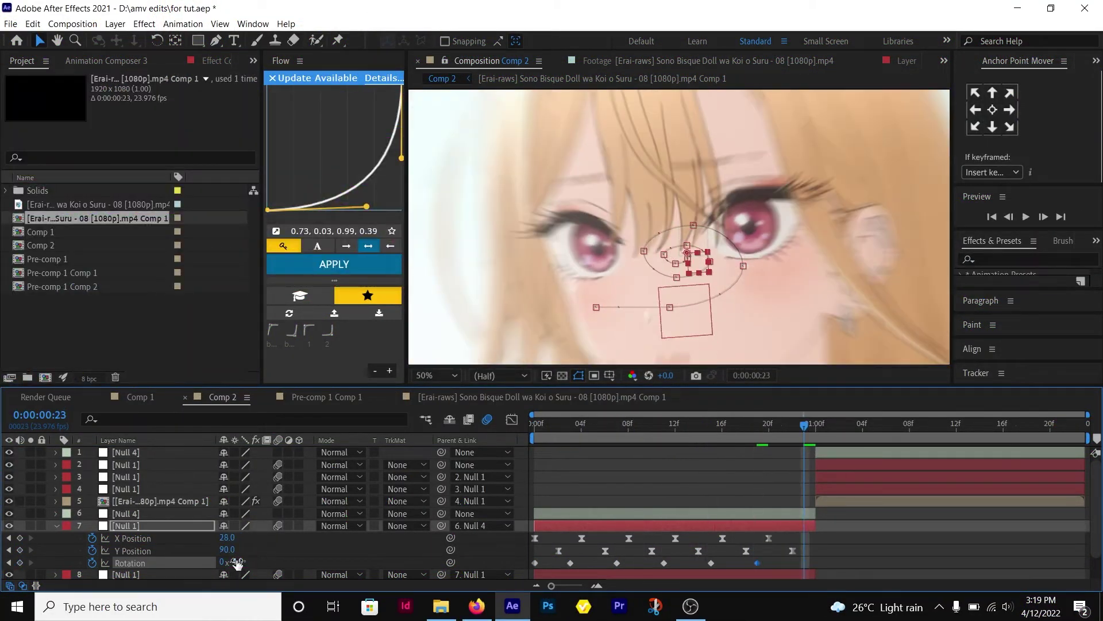
right_click(569, 563)
drag(824, 561, 692, 536)
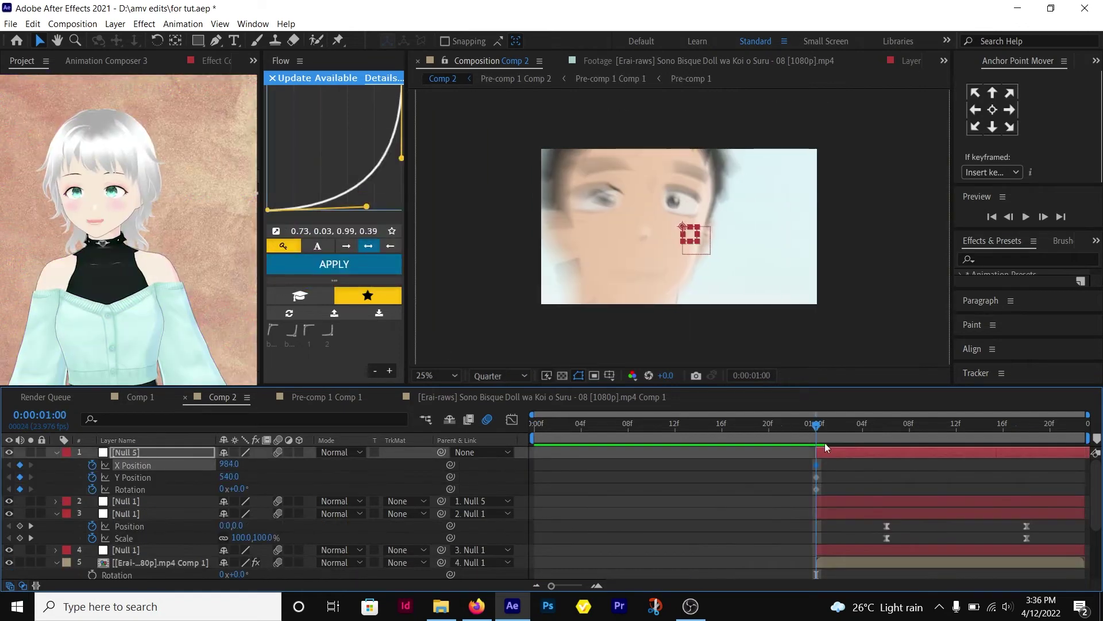
- Keyframe staggered X Position, Y Position and Rotation shakes on Null 5 over the second clip and apply Easy Ease to them
click(875, 427)
drag(228, 464, 122, 464)
click(956, 426)
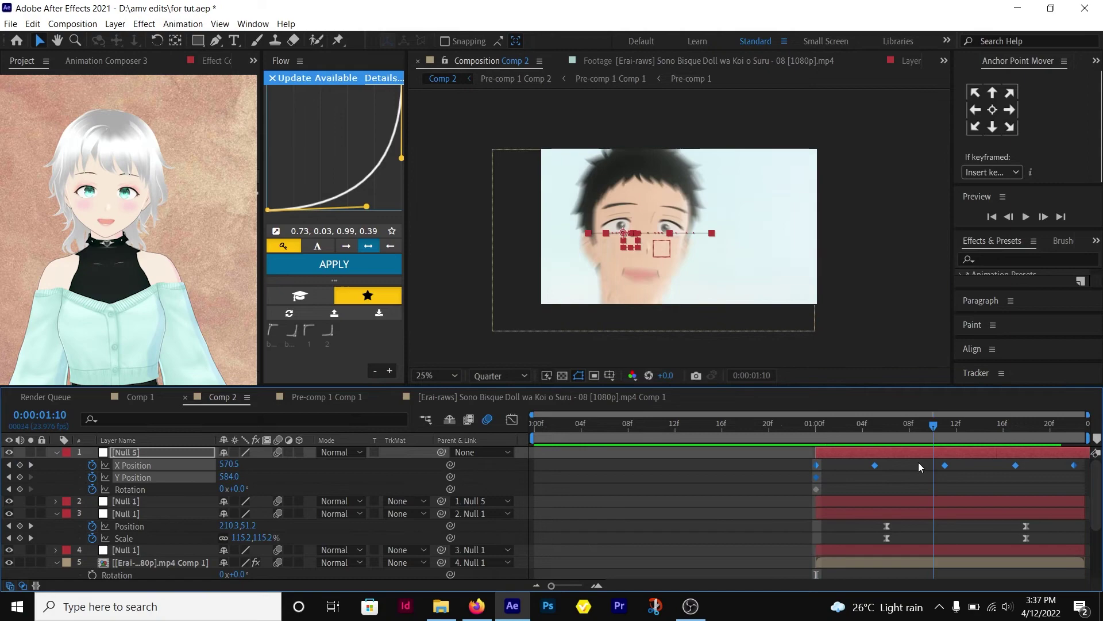
click(1078, 428)
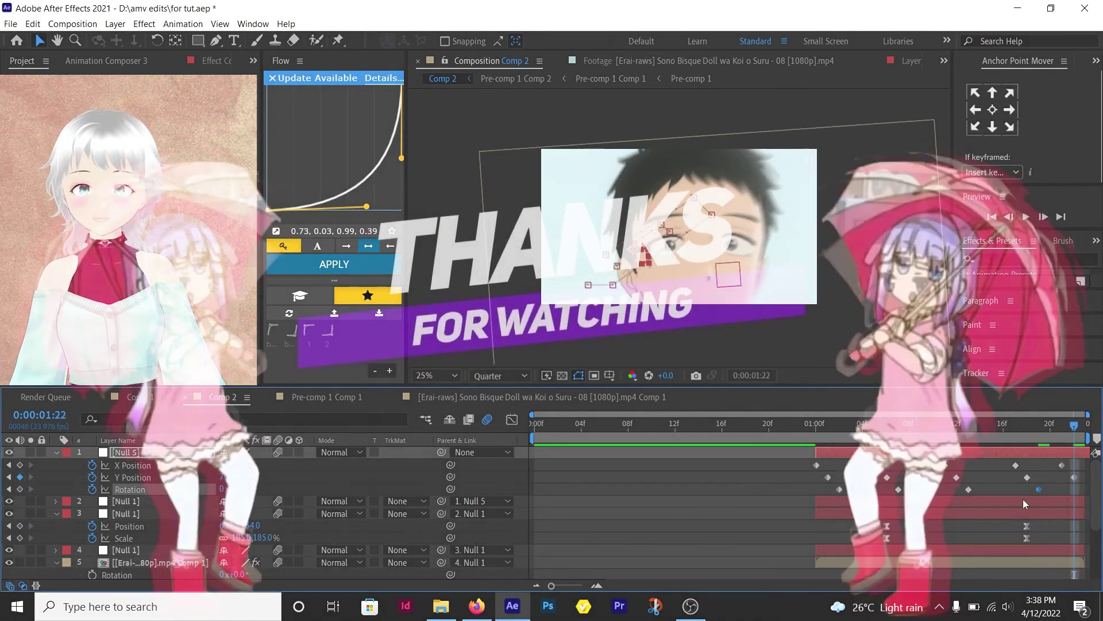
right_click(1002, 466)
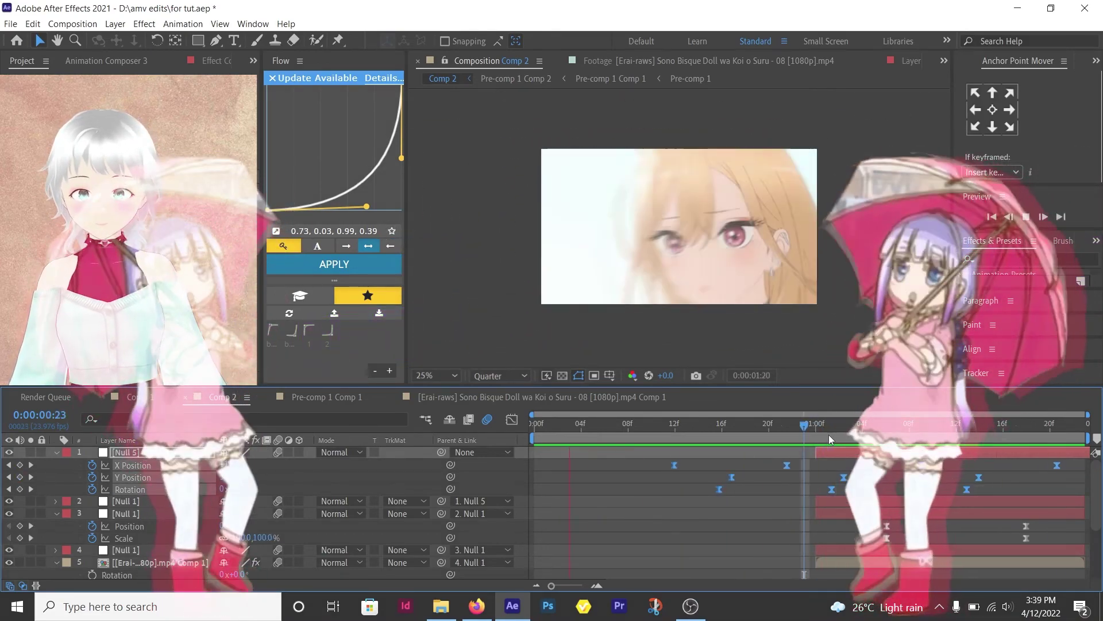
- Shift the Null 5 layer and its shake keyframes along the timeline, checking the motion around the second clip
drag(829, 435, 986, 479)
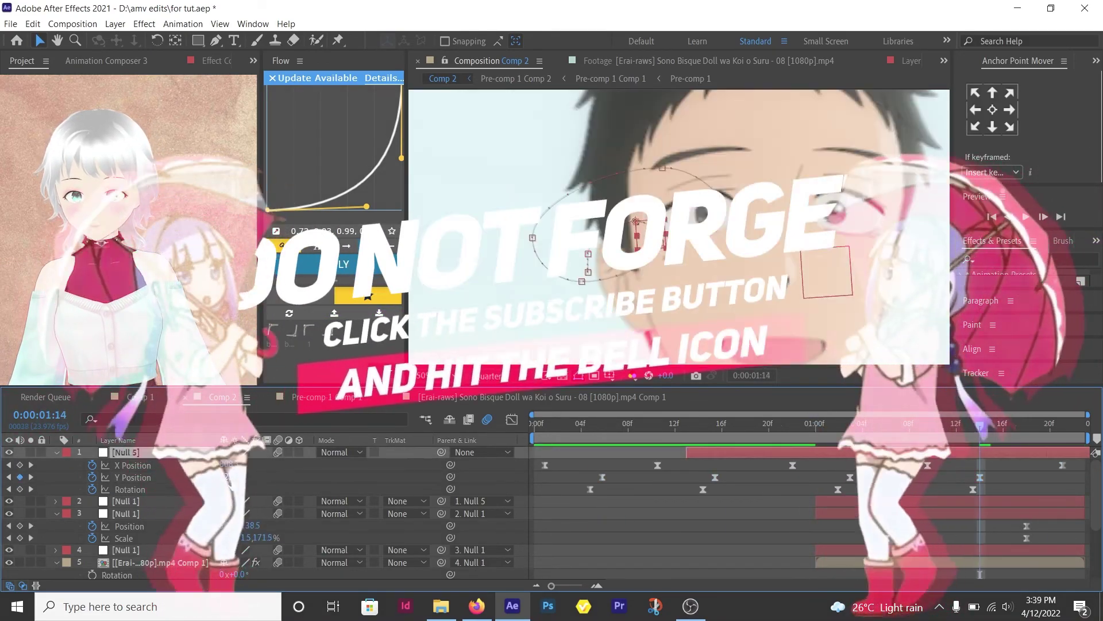
click(711, 424)
drag(699, 453, 781, 452)
click(993, 424)
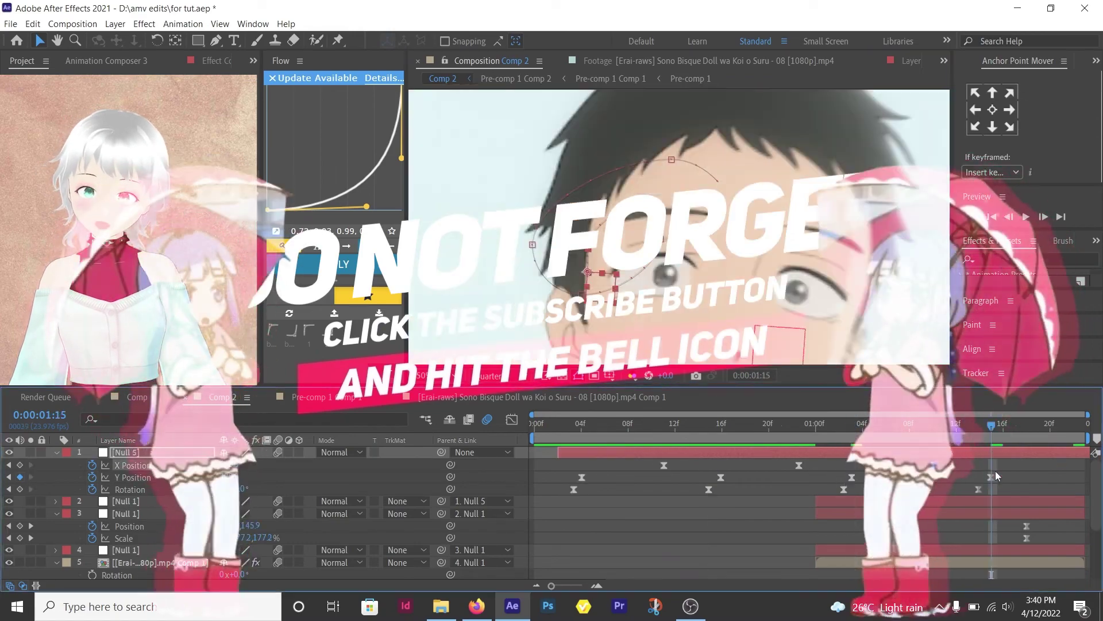
click(806, 423)
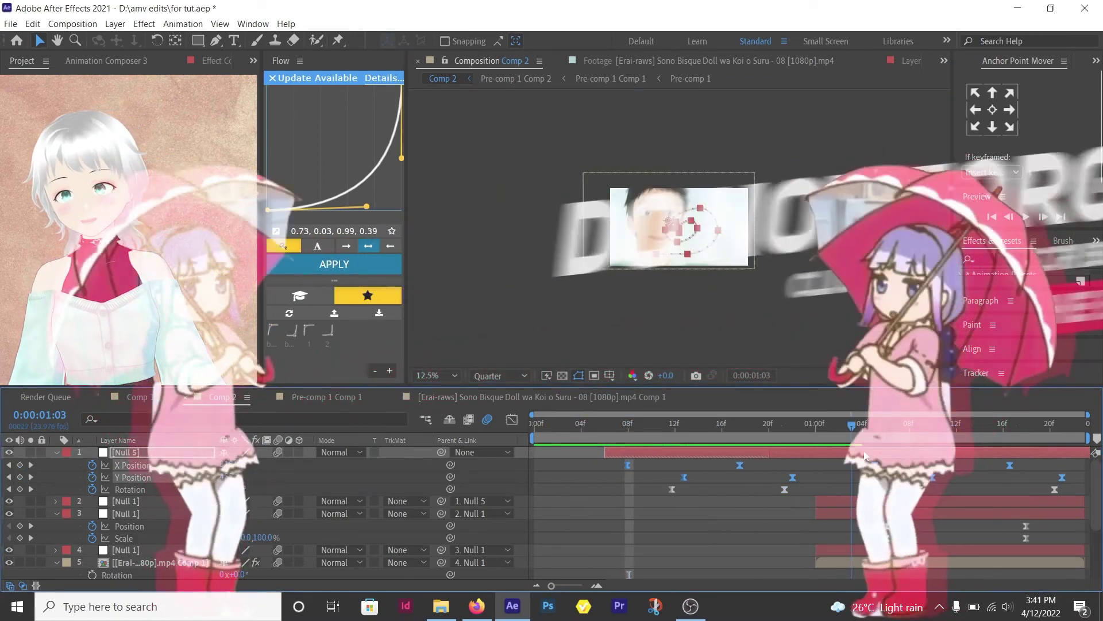